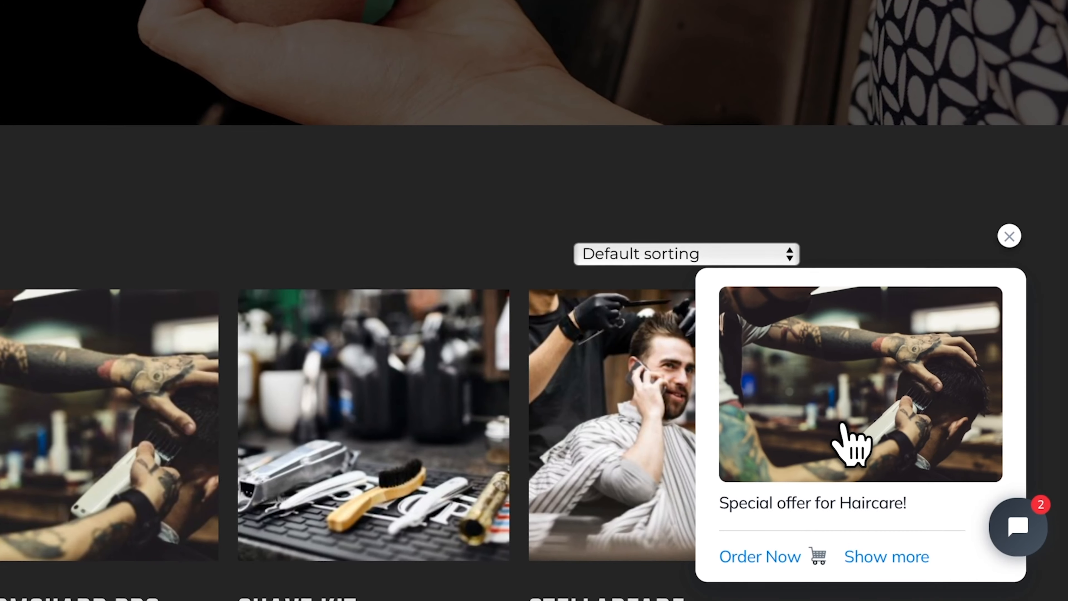
# - Expand the Special offer for Haircare card on the barbershop site into the full chat window
pyautogui.click(884, 556)
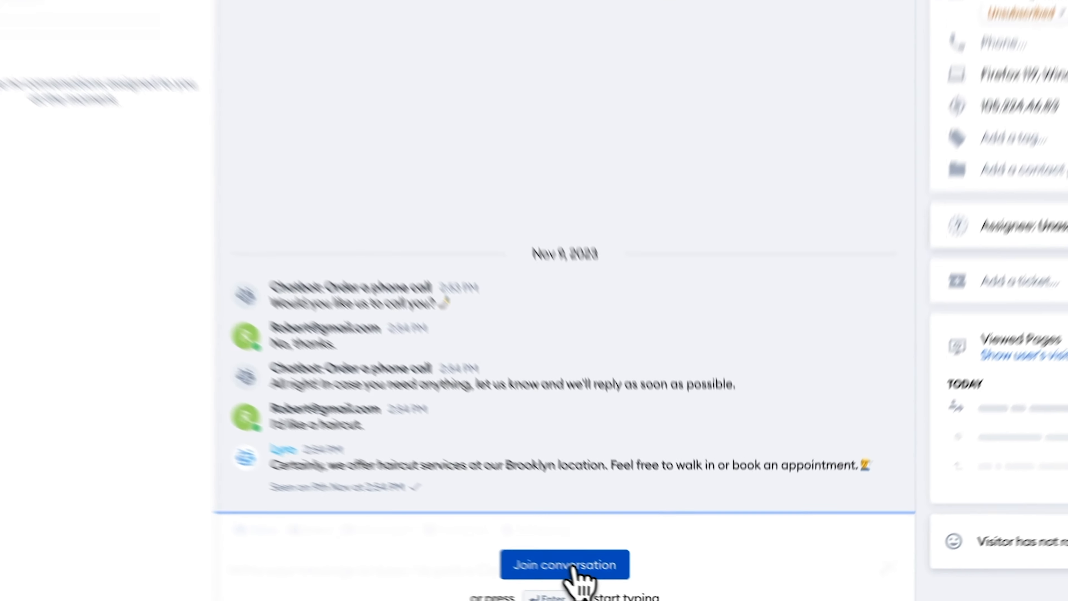
# - Join the visitor's haircut chat and send a reply offering a Friday 10am slot
pyautogui.click(574, 568)
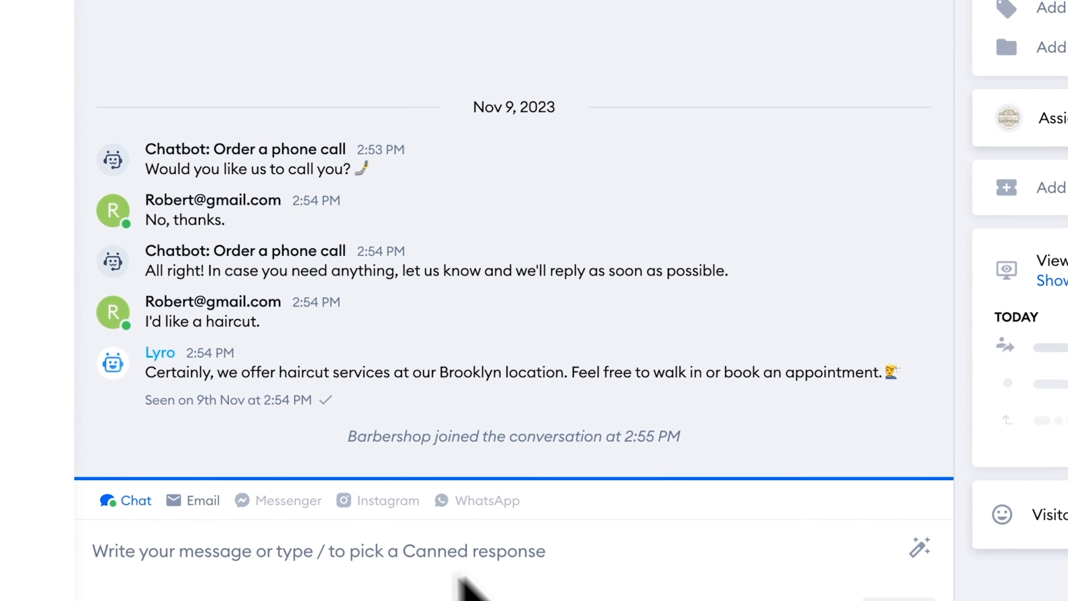
pyautogui.click(83, 553)
pyautogui.write('Hi')
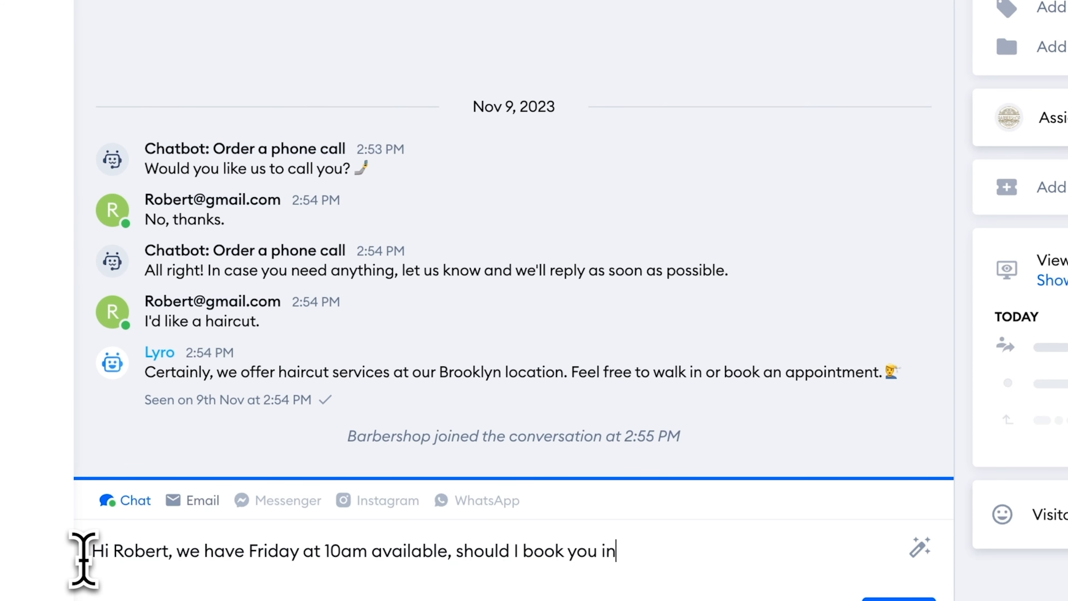
pyautogui.write('?')
pyautogui.press('Return')
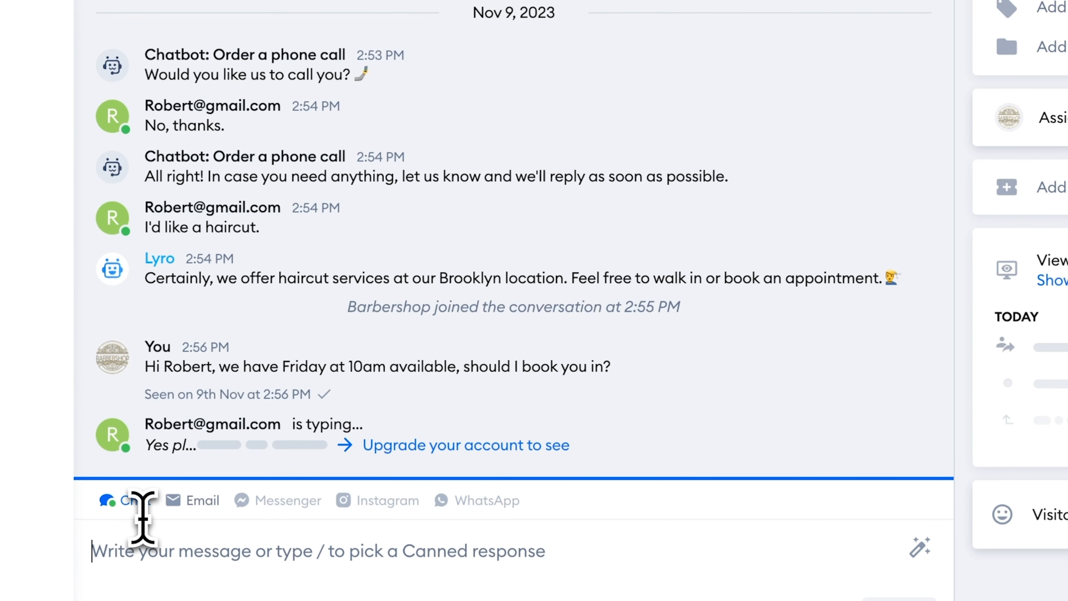
# - Confirm the booking with 'Great, we'll see you then!' and mark the conversation as solved
pyautogui.write("Great, we'll see you then!")
pyautogui.press('Return')
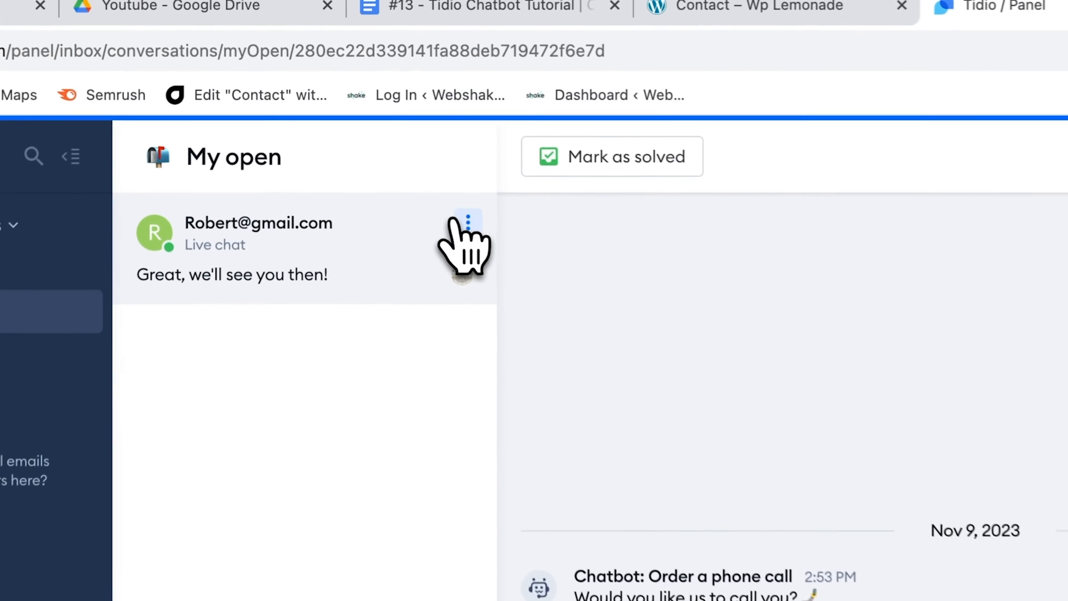
pyautogui.click(384, 128)
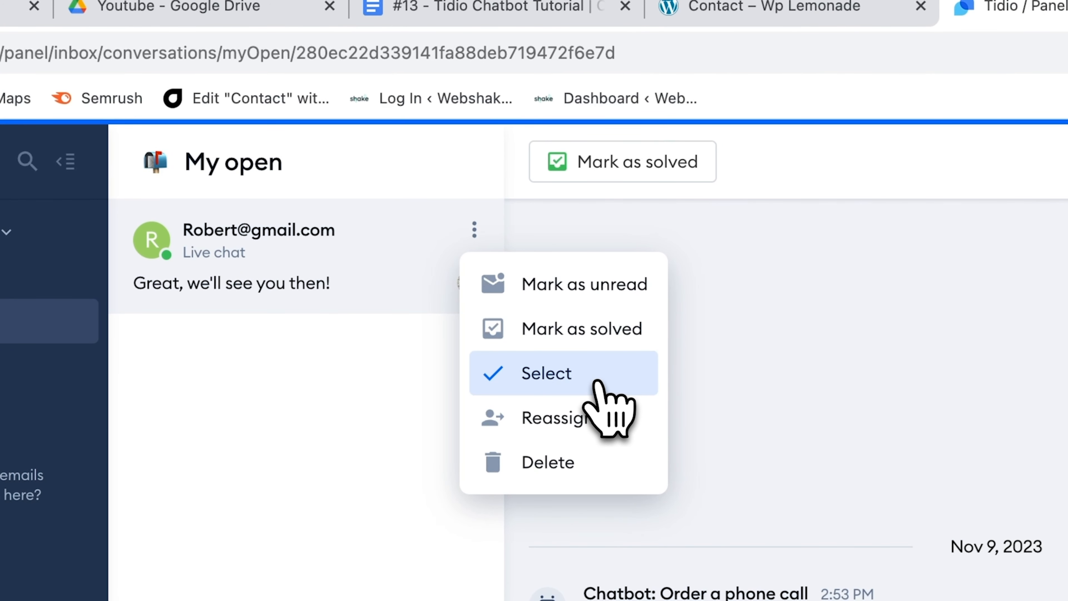
pyautogui.click(589, 328)
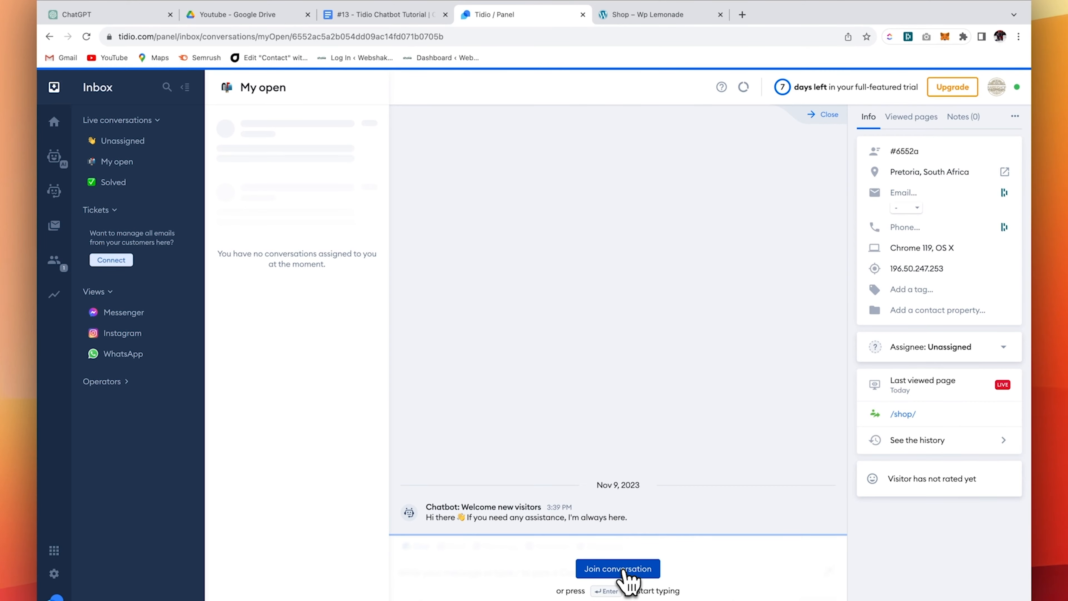
# - Join the new visitor's chat and send 'Hi How I can help you?'
pyautogui.click(622, 569)
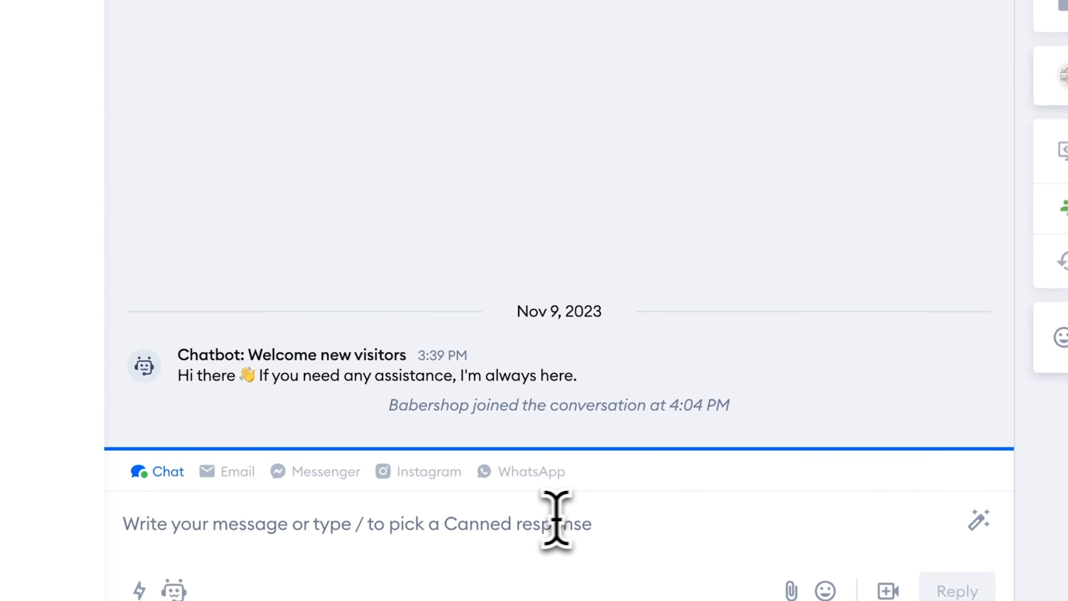
pyautogui.write('Hi How I can help you?')
pyautogui.press('Return')
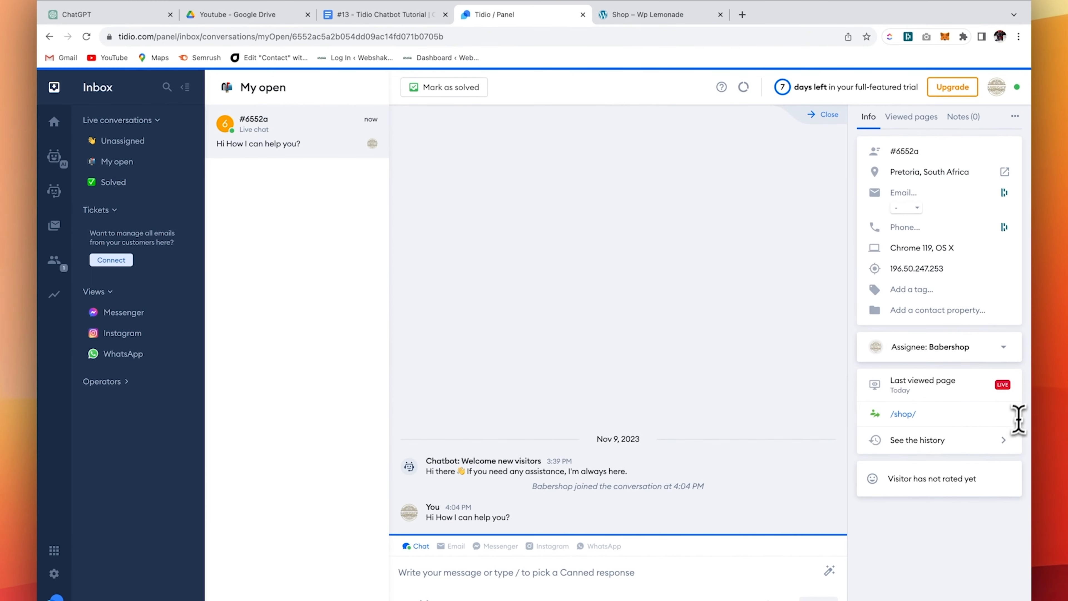
# - Review the visitor's full page history, then return to their contact details
pyautogui.moveTo(965, 421)
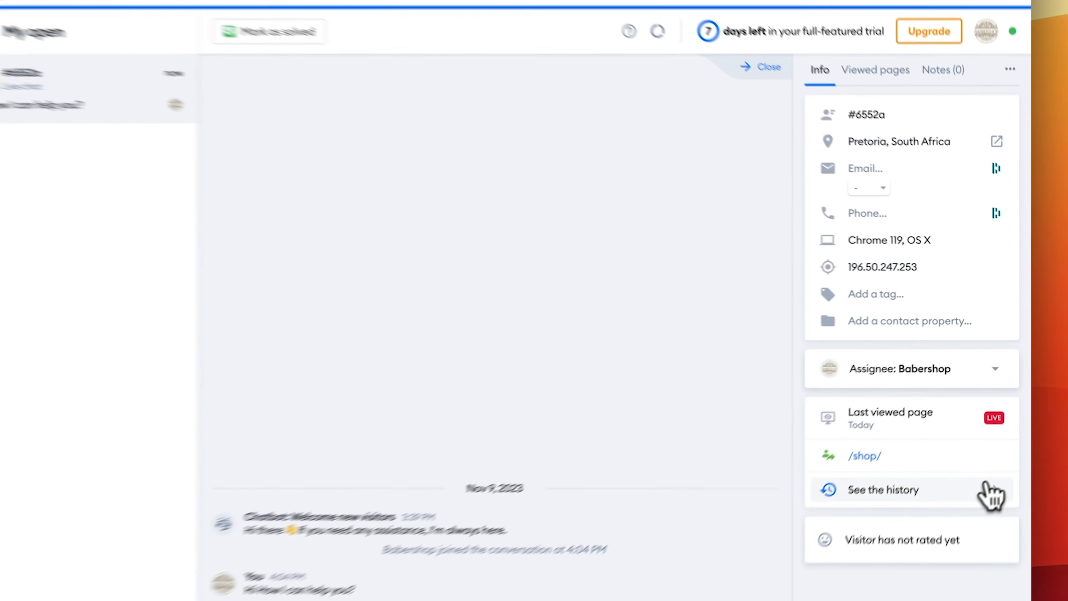
pyautogui.click(994, 440)
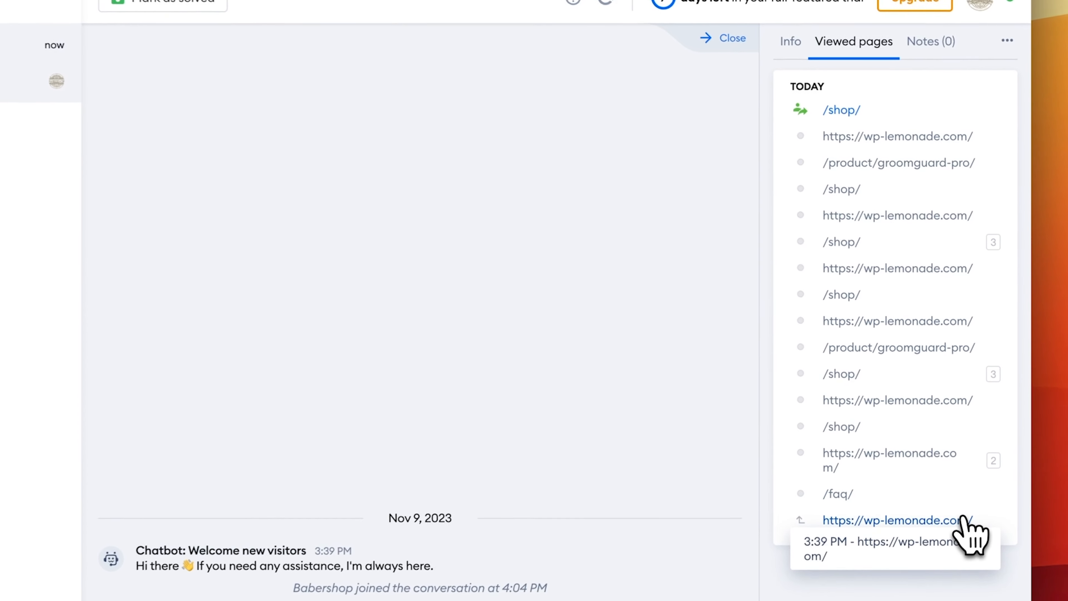
pyautogui.moveTo(871, 156)
pyautogui.click(787, 38)
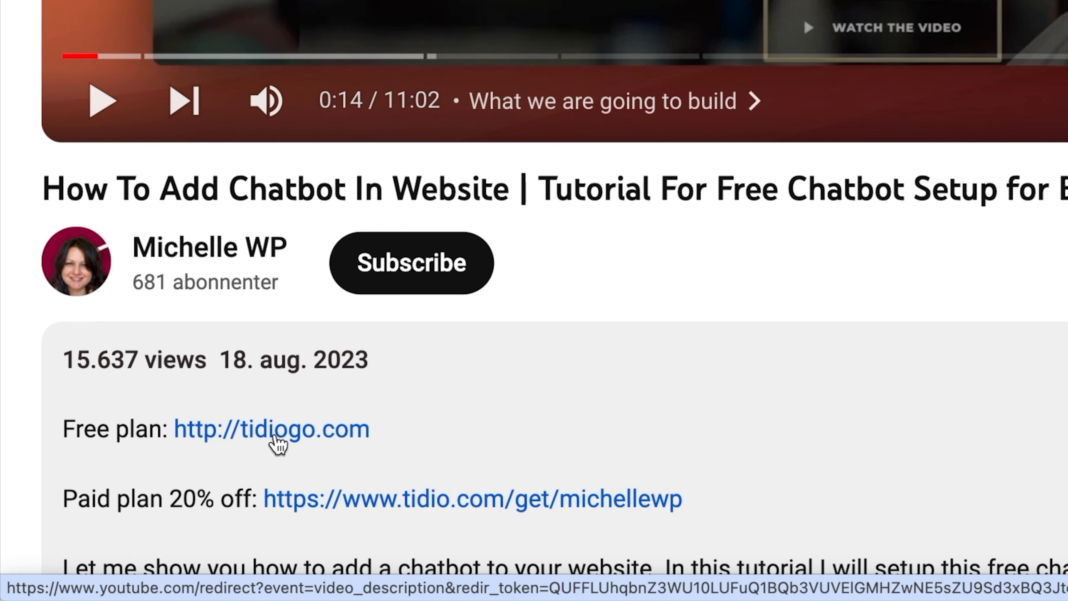
# - Open Tidio's free sign-up form and enter the account e-mail address
pyautogui.click(274, 437)
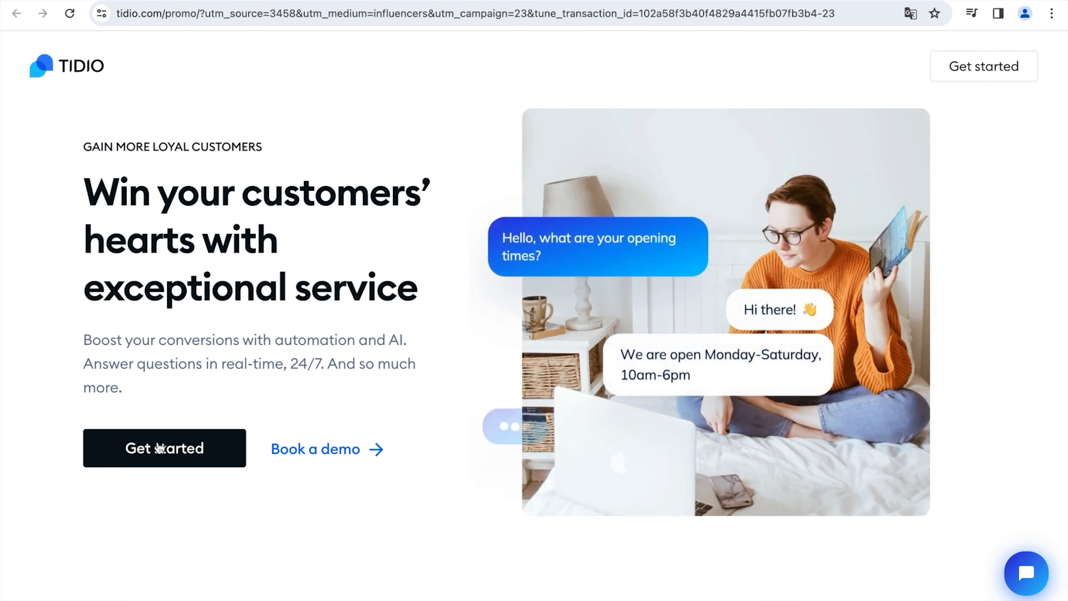
pyautogui.click(160, 448)
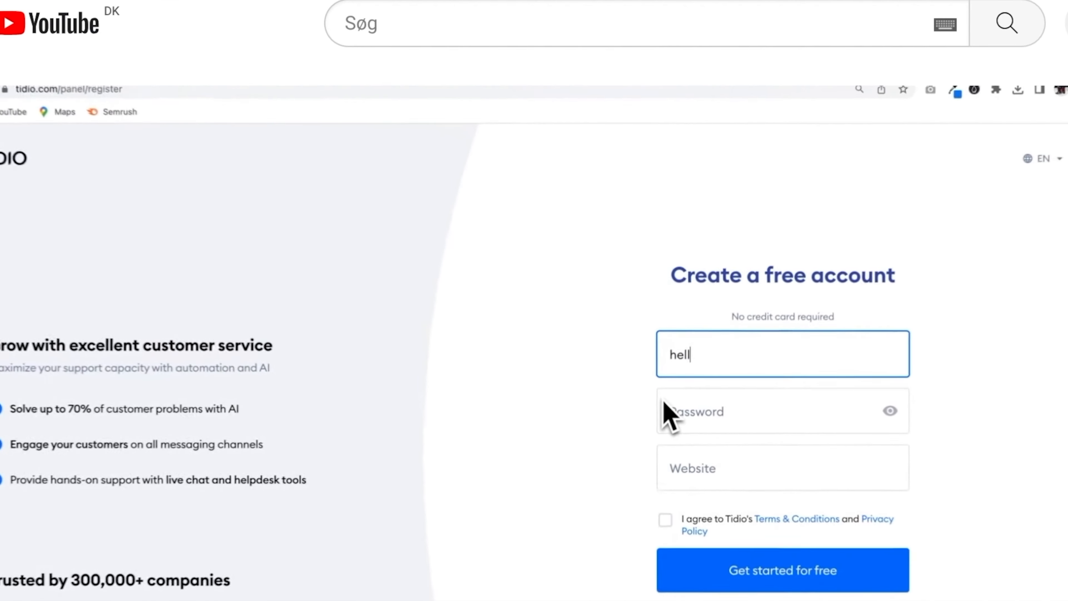
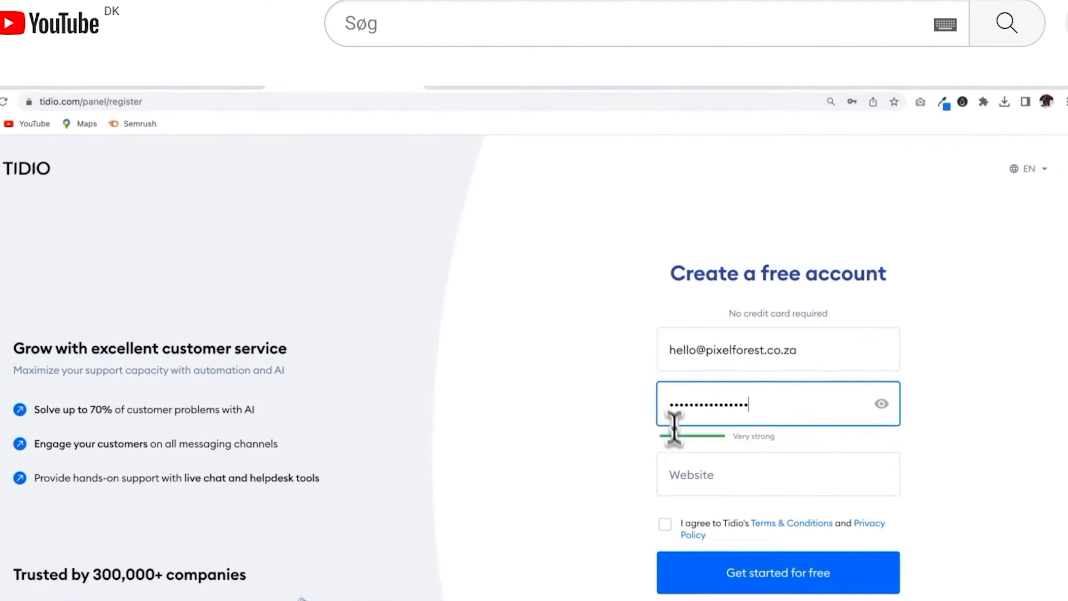
pyautogui.click(673, 466)
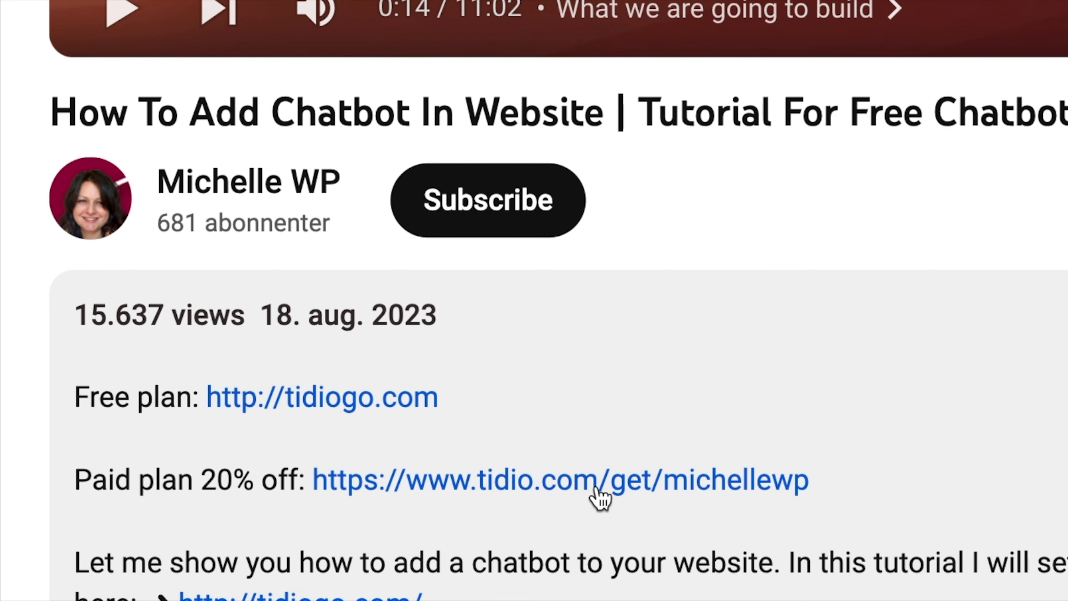
# - Look through the discounted paid-plan partner page
pyautogui.click(596, 488)
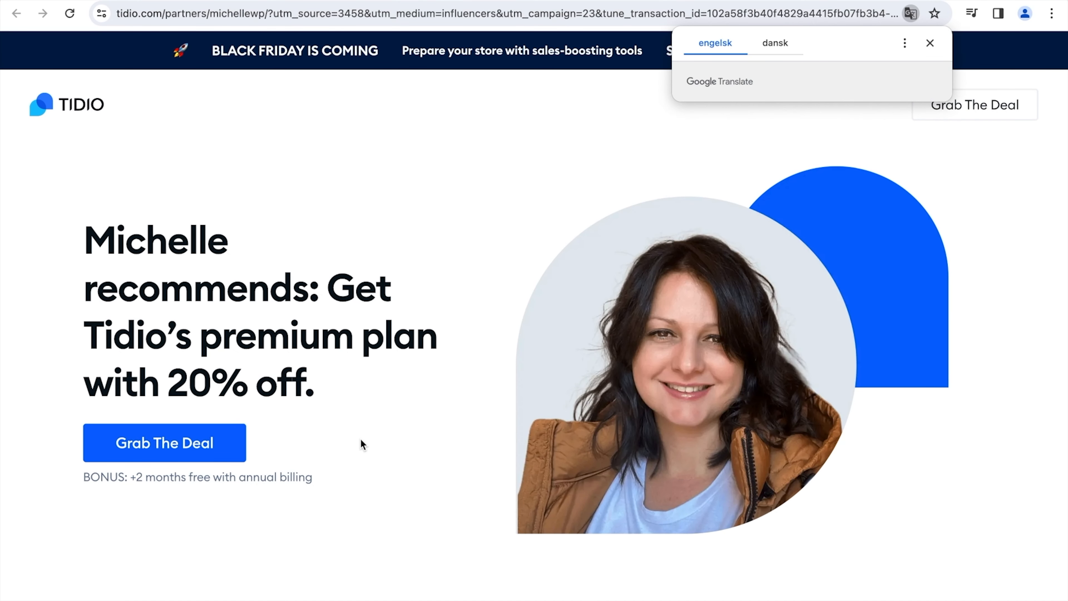
pyautogui.scroll(-10, 362, 445)
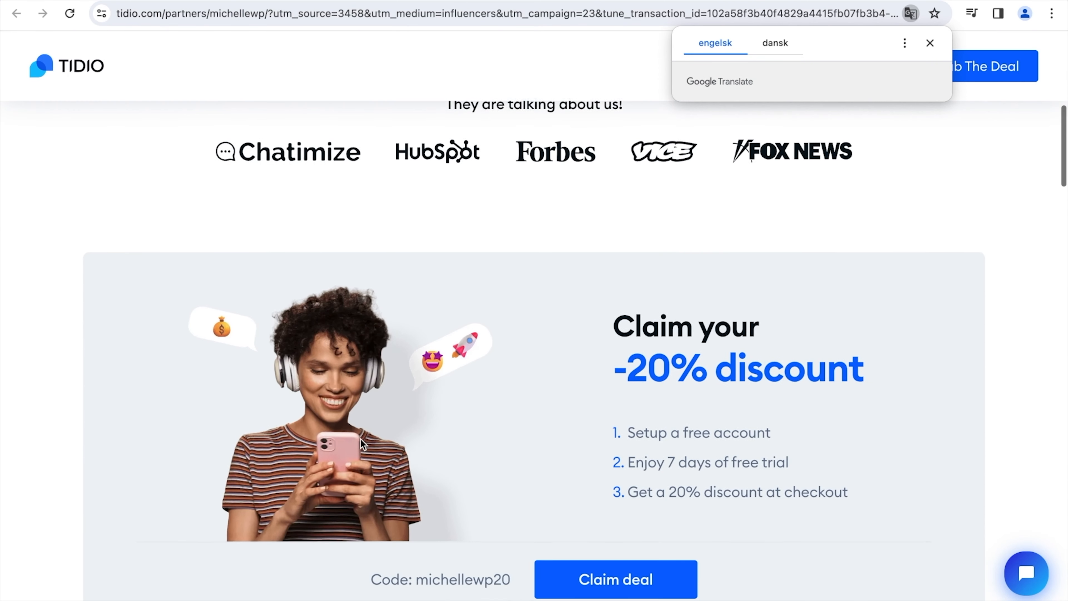
pyautogui.scroll(-2, 362, 445)
pyautogui.moveTo(416, 502); pyautogui.dragTo(520, 504)
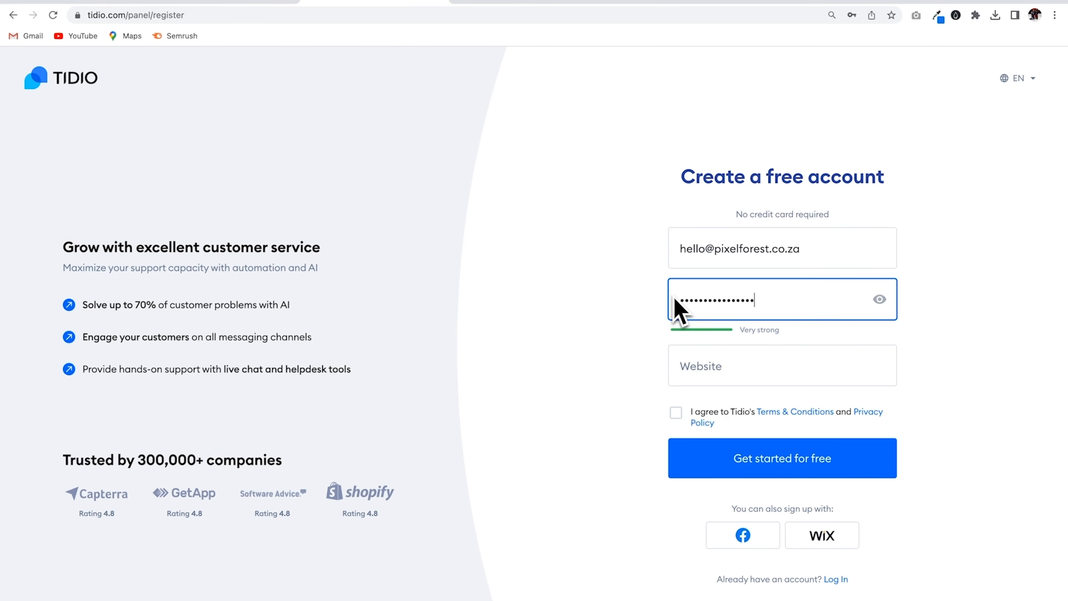
# - Enter wp-lemonade.com as the website, accept the terms, and submit the free registration
pyautogui.click(677, 363)
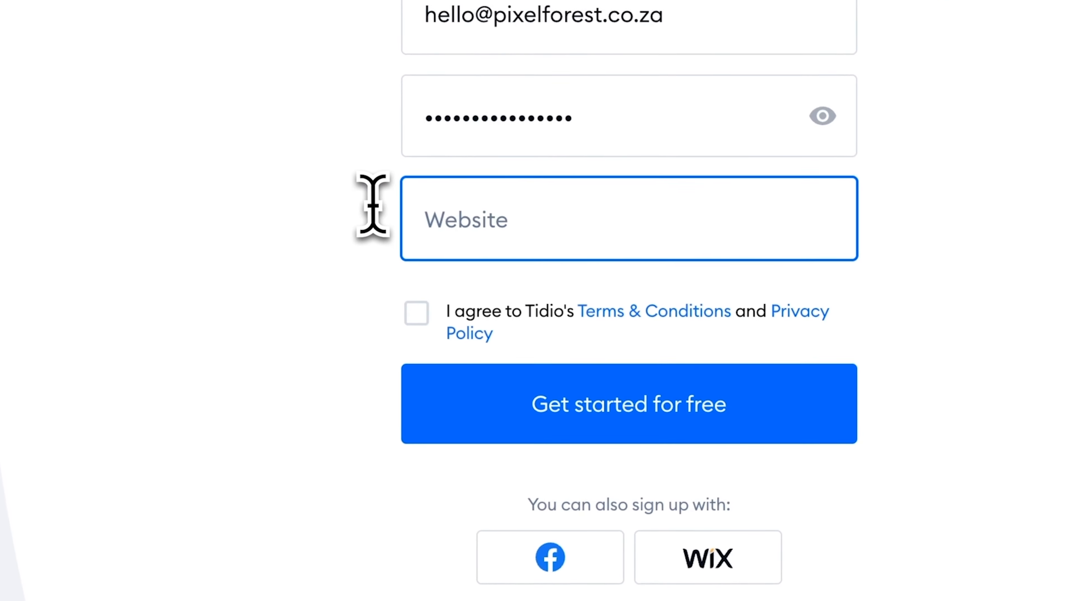
pyautogui.write('https://wp-lemonade.com/')
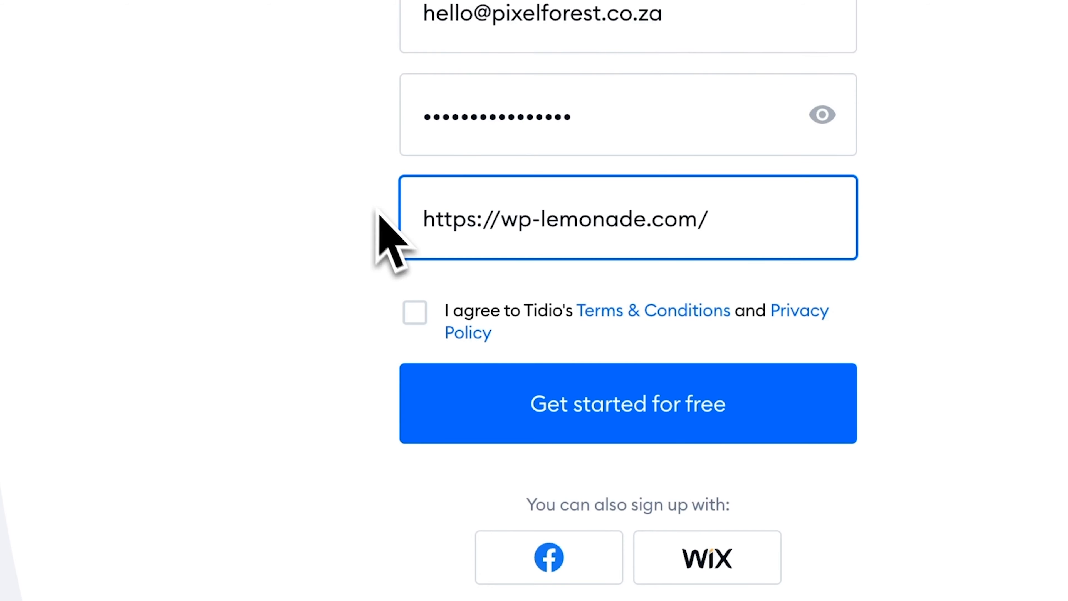
pyautogui.click(418, 311)
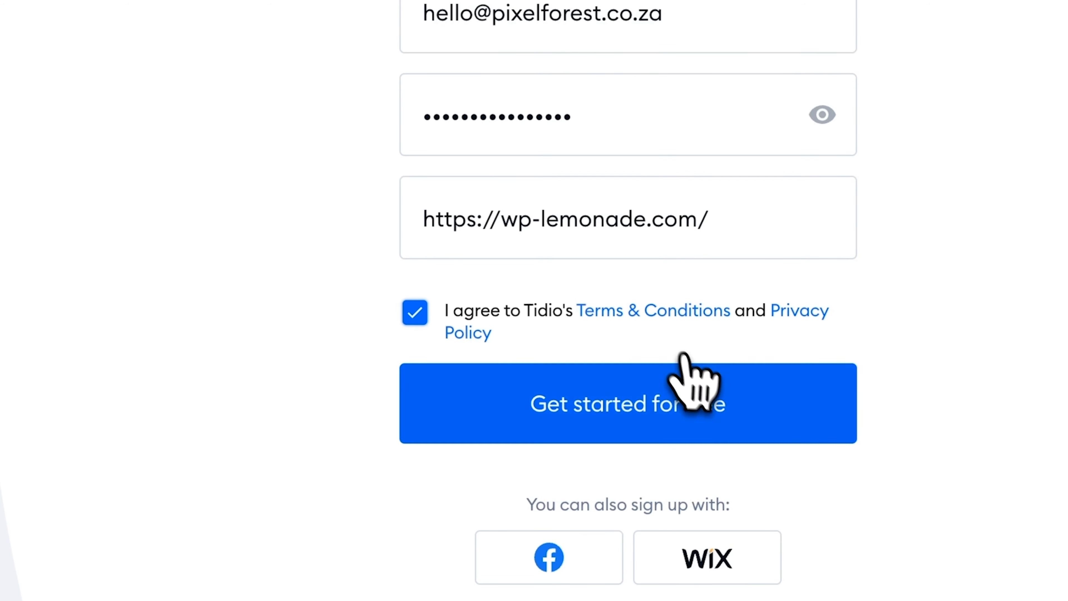
pyautogui.click(685, 404)
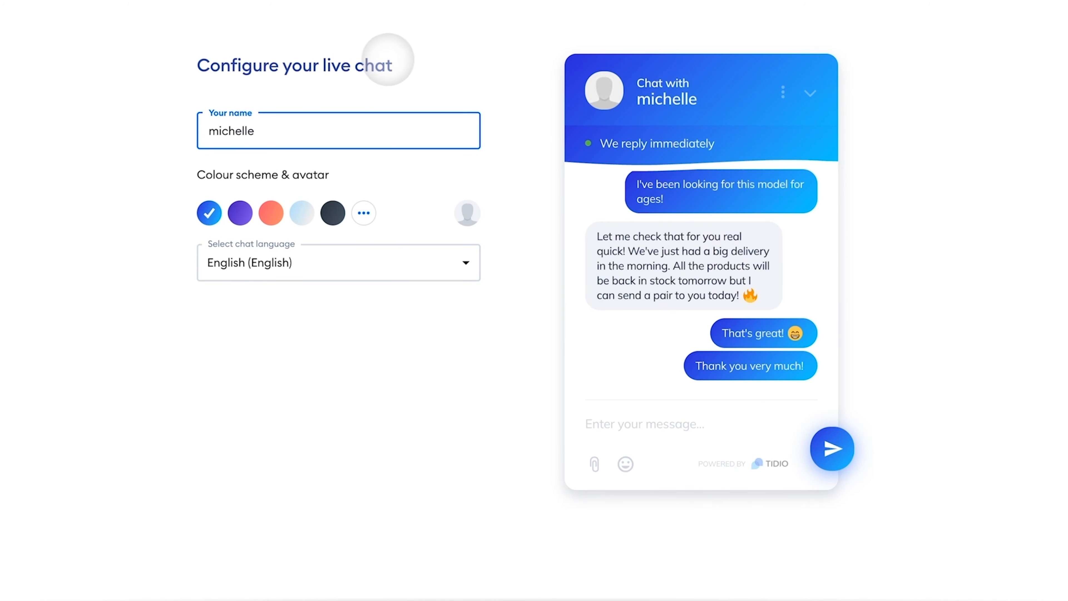
# - Name the live chat Barbershop and give it a dark grey colour scheme
pyautogui.hotkey('ctrl', 'a')
pyautogui.write('B')
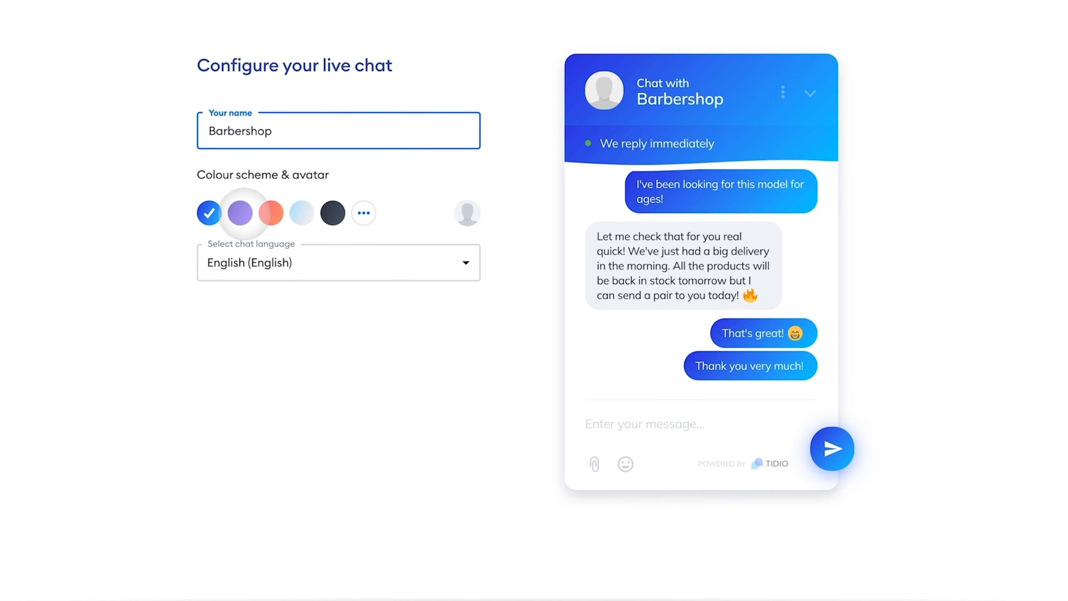
pyautogui.click(240, 213)
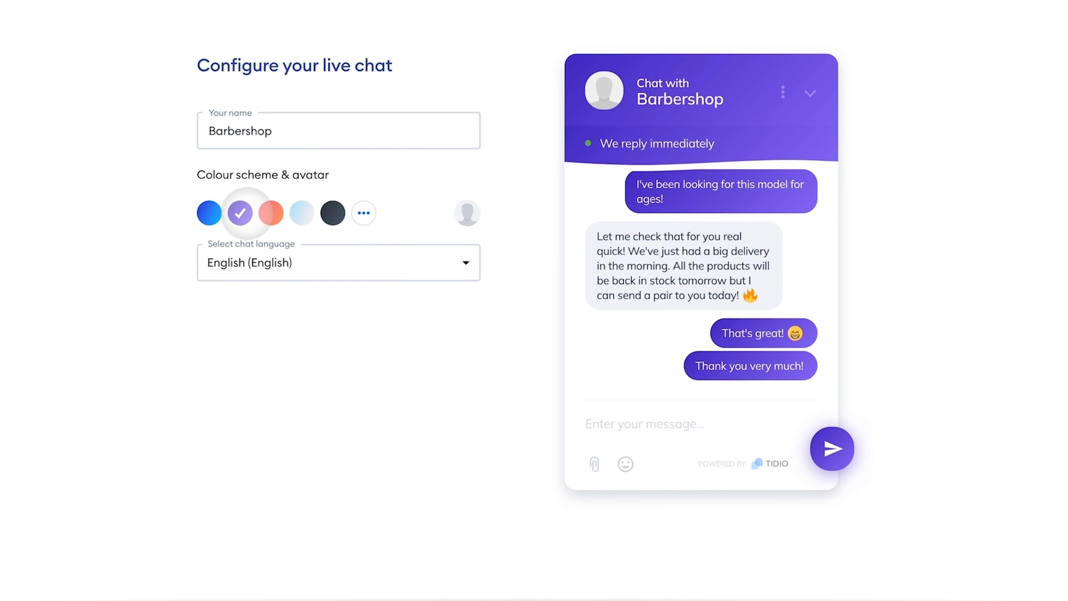
pyautogui.click(334, 212)
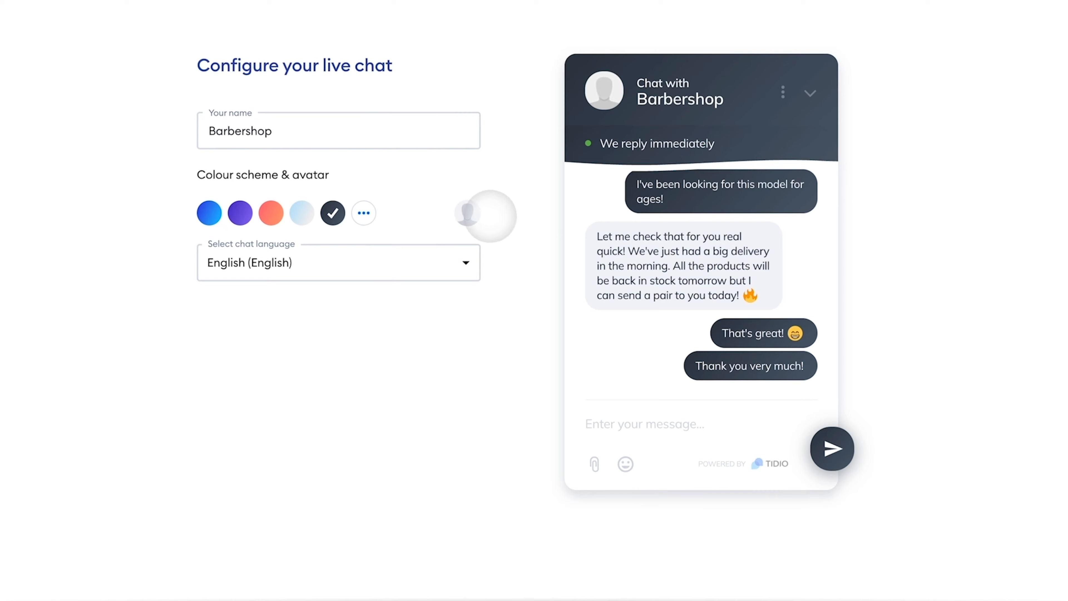
# - Upload Barbershoplogo.png as the chat avatar and continue to Step 2
pyautogui.click(467, 214)
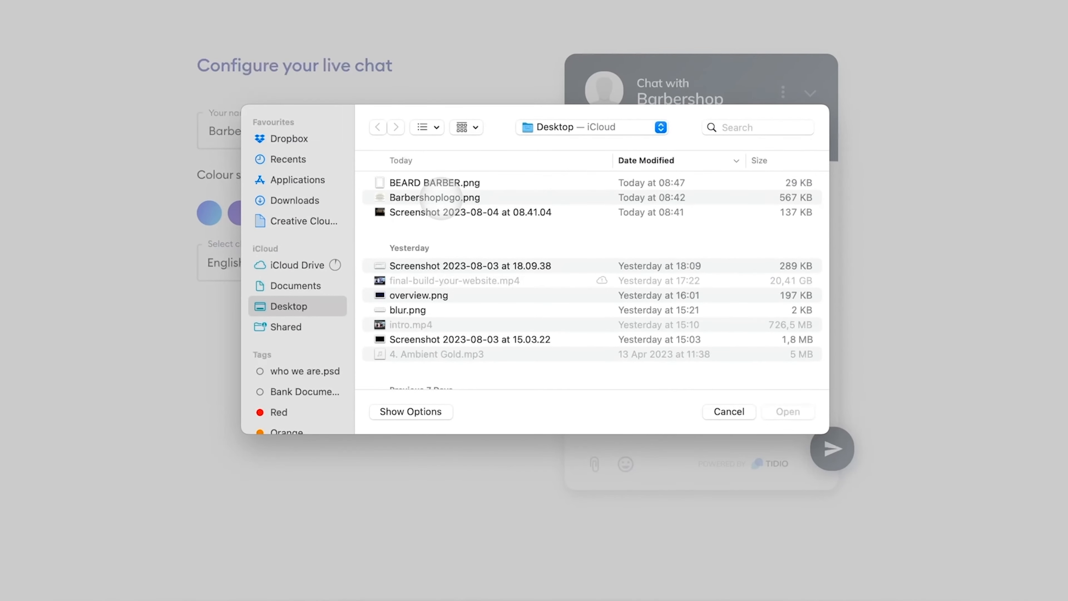
pyautogui.click(441, 197)
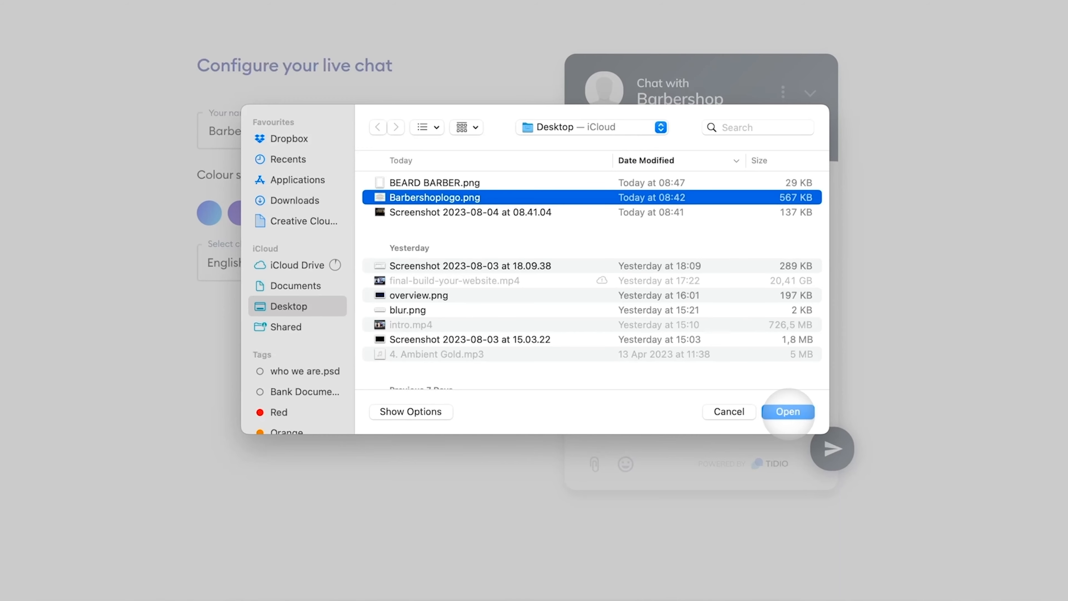
pyautogui.click(788, 411)
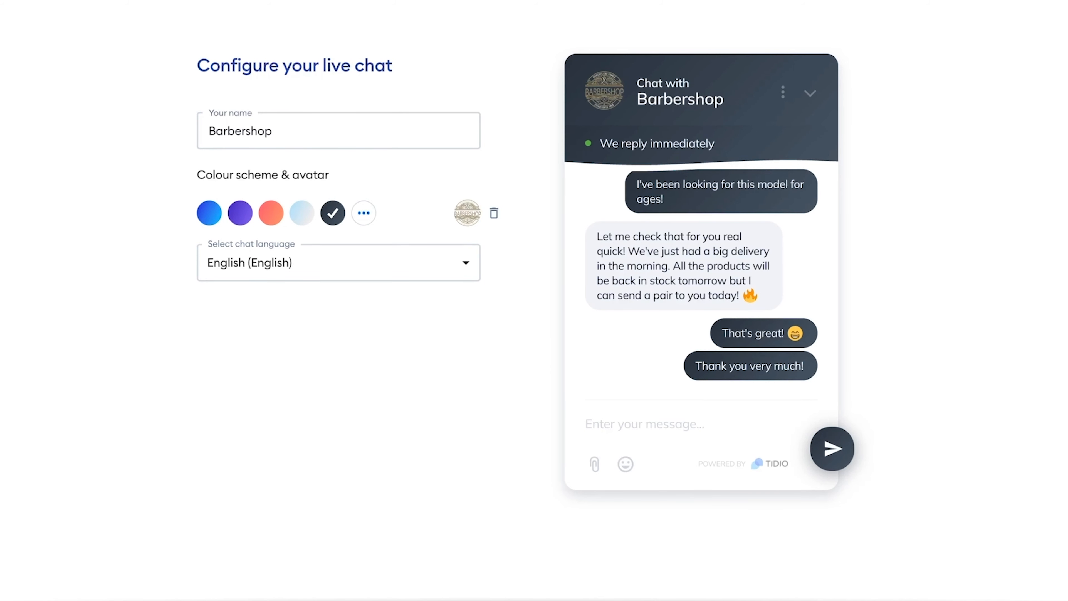
pyautogui.click(570, 586)
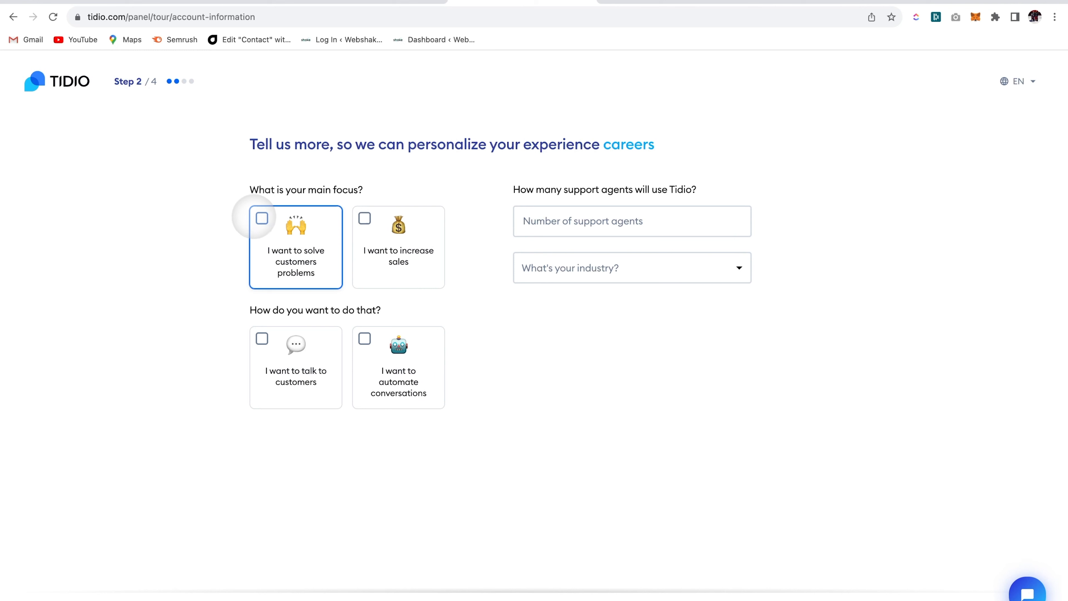
# - Choose solving customers' problems and automating conversations, and enter 2 support agents
pyautogui.click(260, 218)
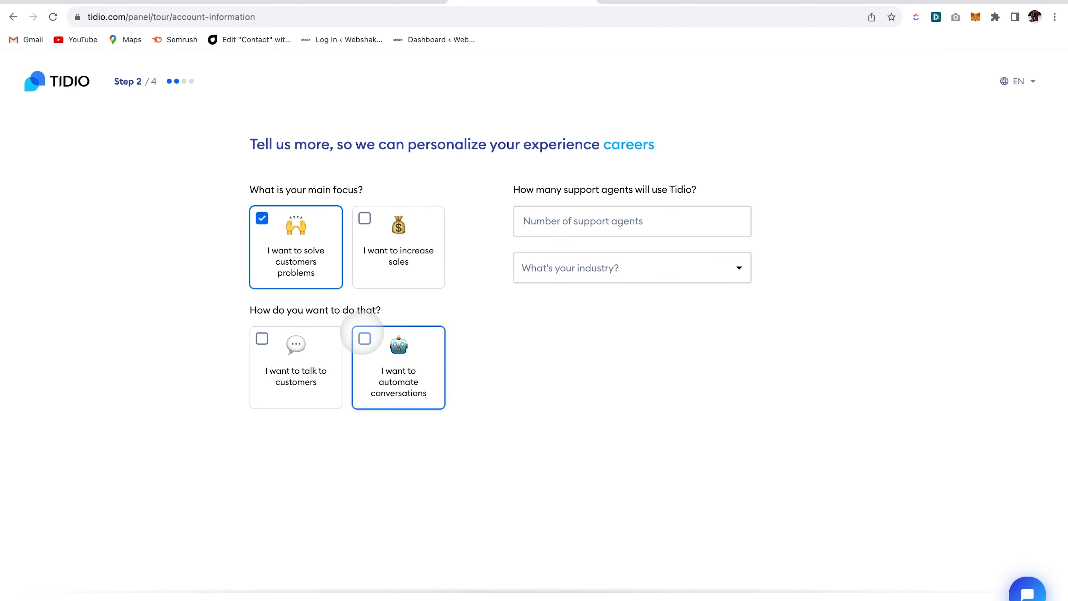
pyautogui.click(363, 337)
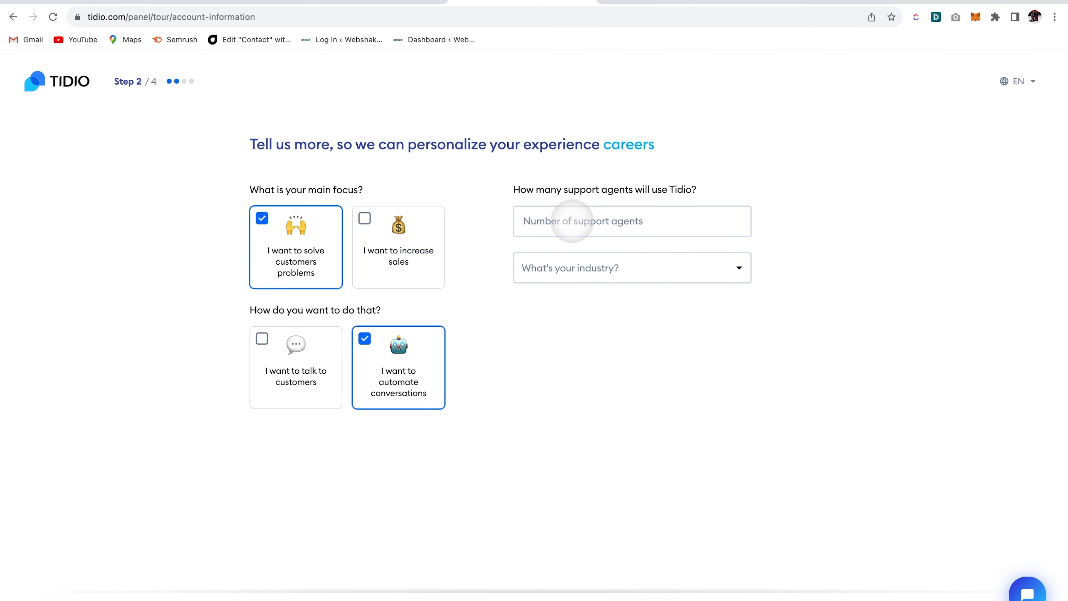
pyautogui.click(572, 221)
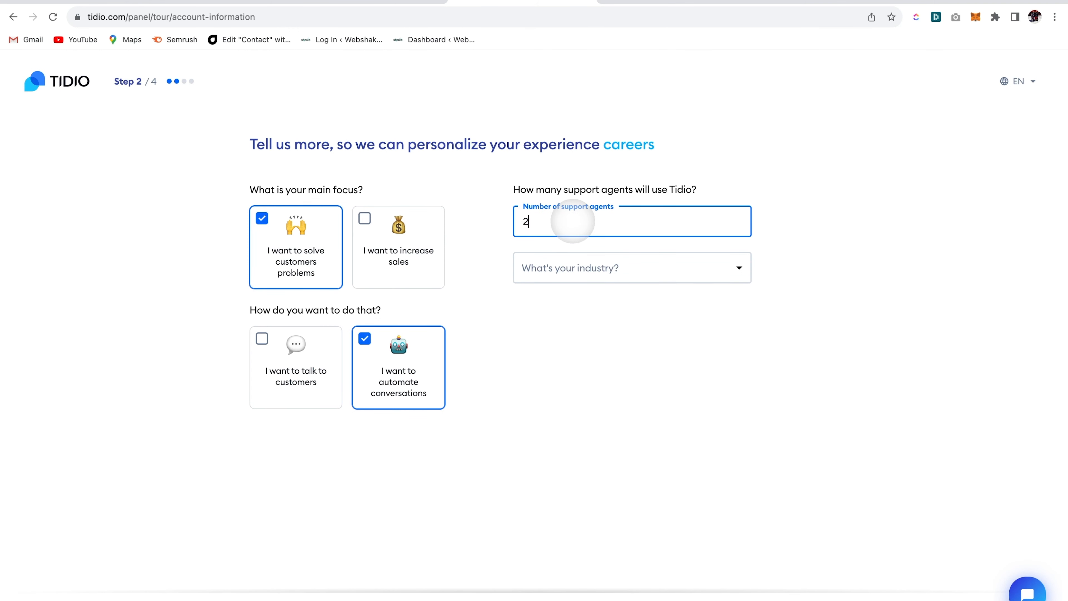
# - Set the industry to Services and monthly inquiries to 6-25, then continue
pyautogui.click(571, 265)
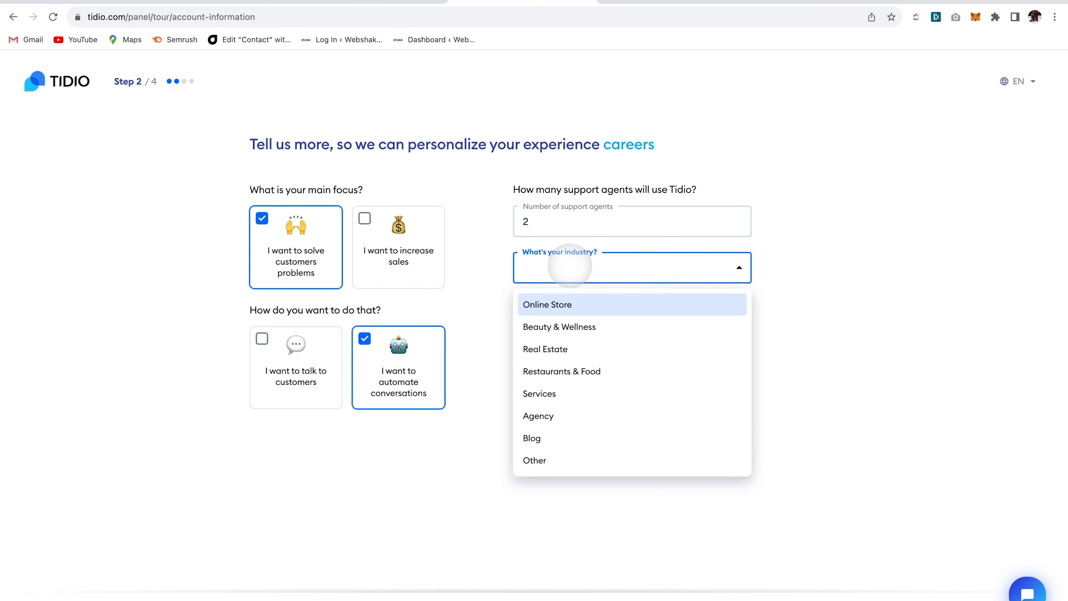
pyautogui.click(545, 393)
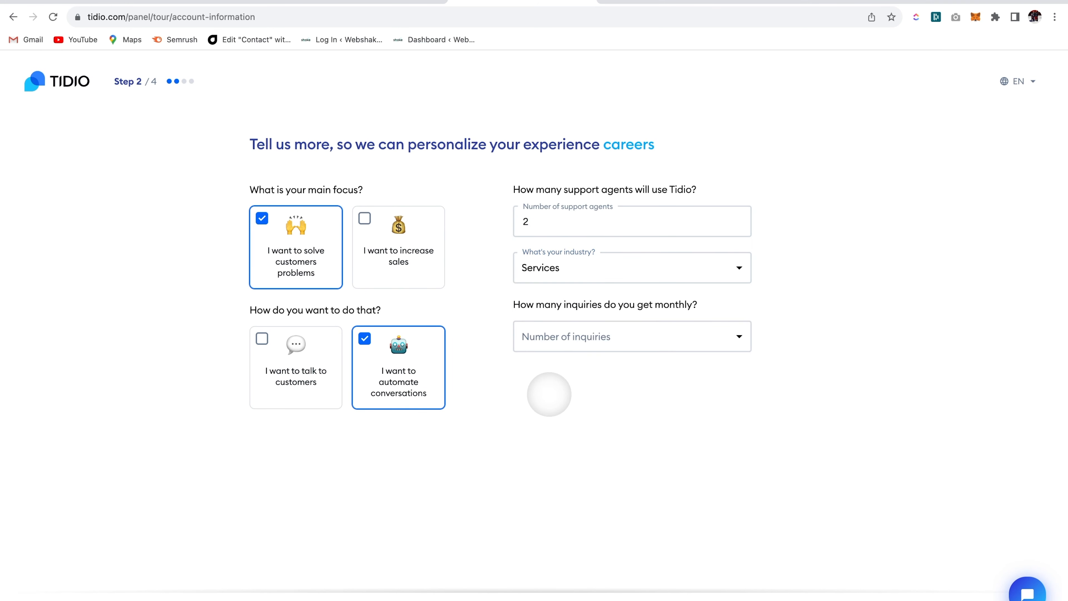
pyautogui.click(555, 338)
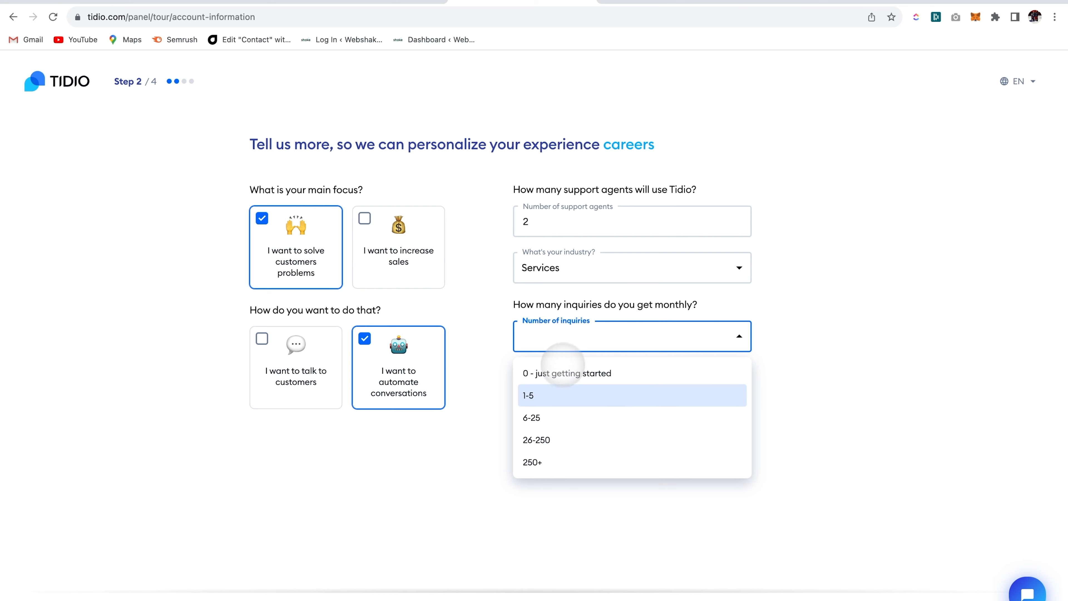
pyautogui.click(552, 417)
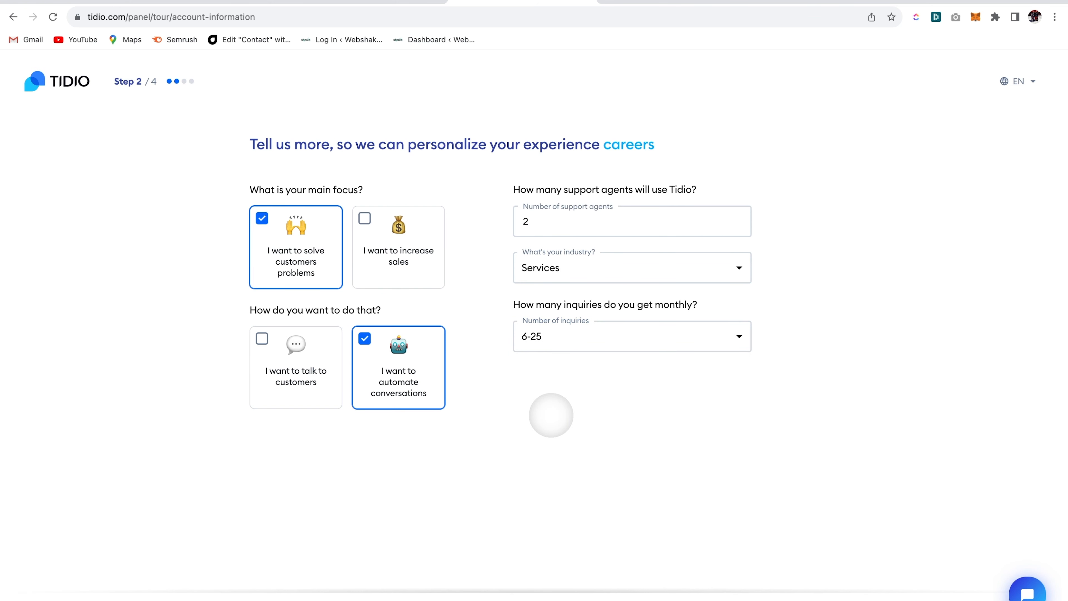
pyautogui.rightClick(608, 595)
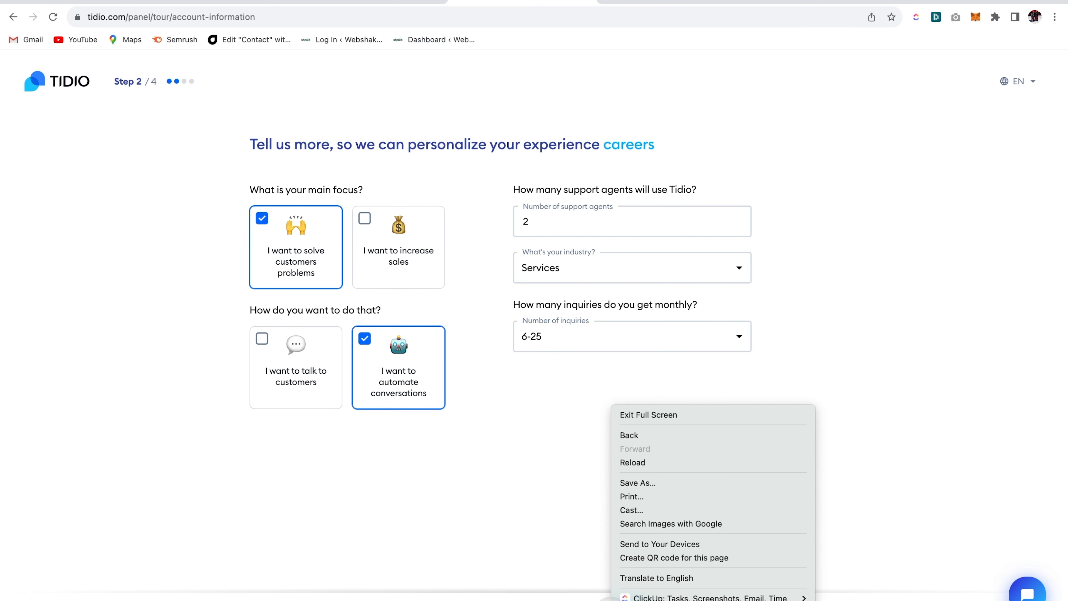
pyautogui.click(591, 587)
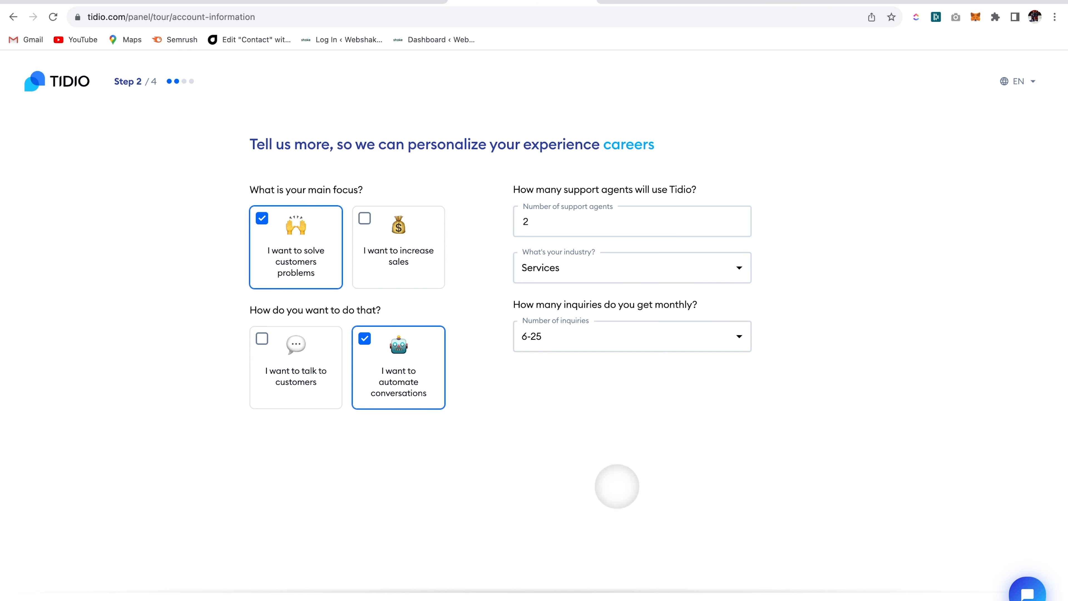
pyautogui.click(632, 595)
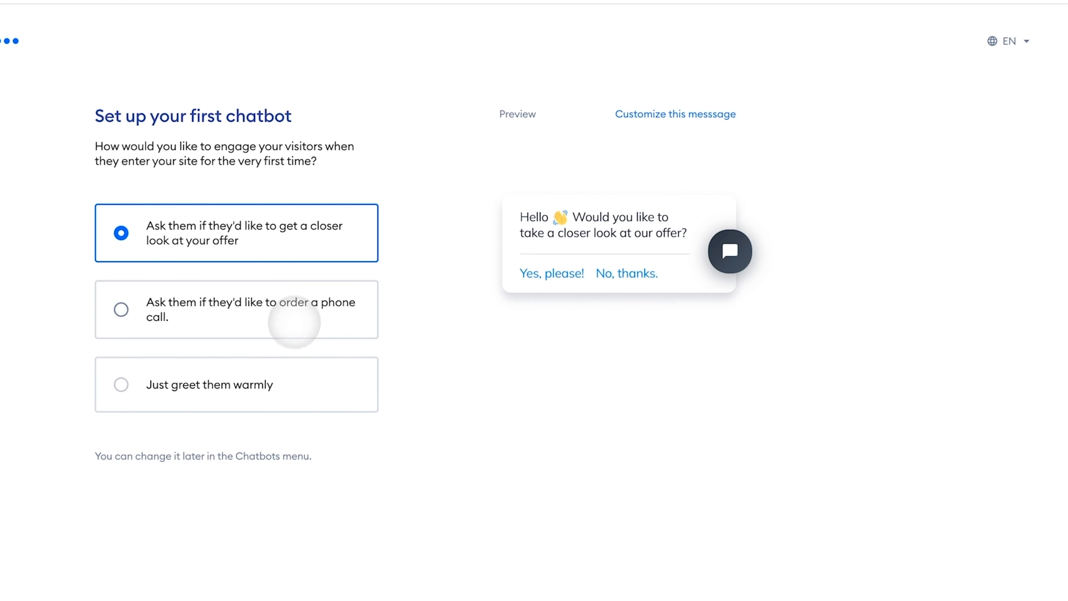
# - Pick the warm-greeting chatbot and save its message unchanged as 'Hi there 👋 If you need any assistance, I'm always here.'
pyautogui.click(124, 383)
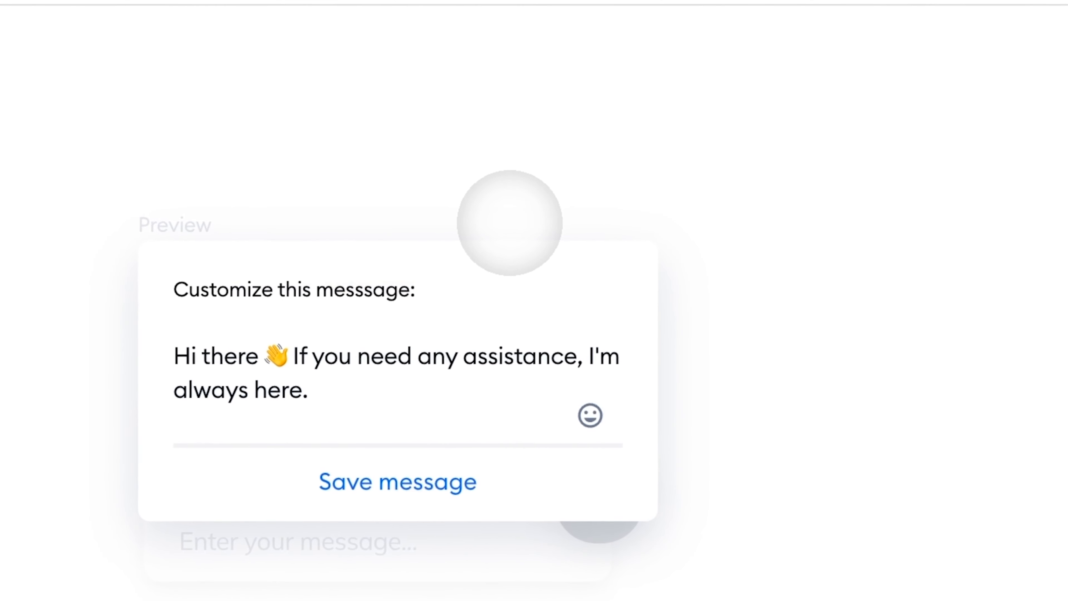
pyautogui.click(365, 383)
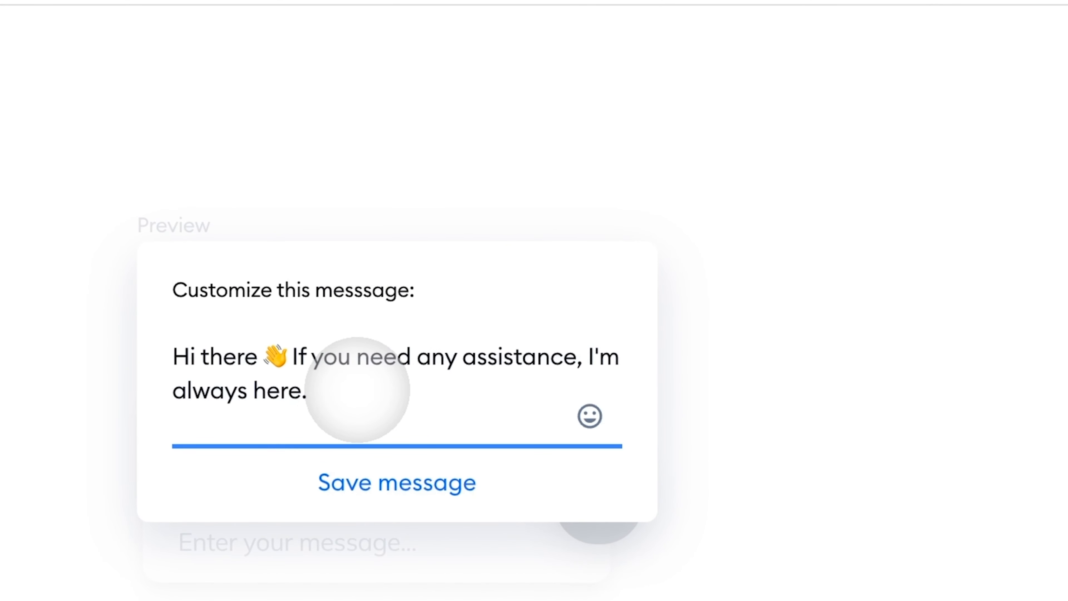
pyautogui.write('Give us a ')
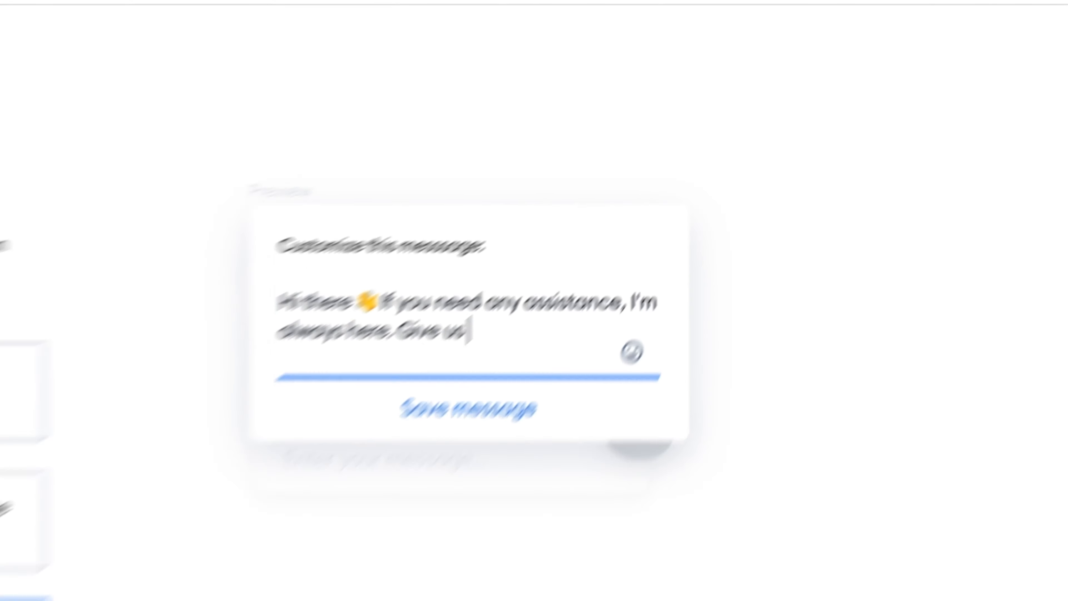
pyautogui.write('shout')
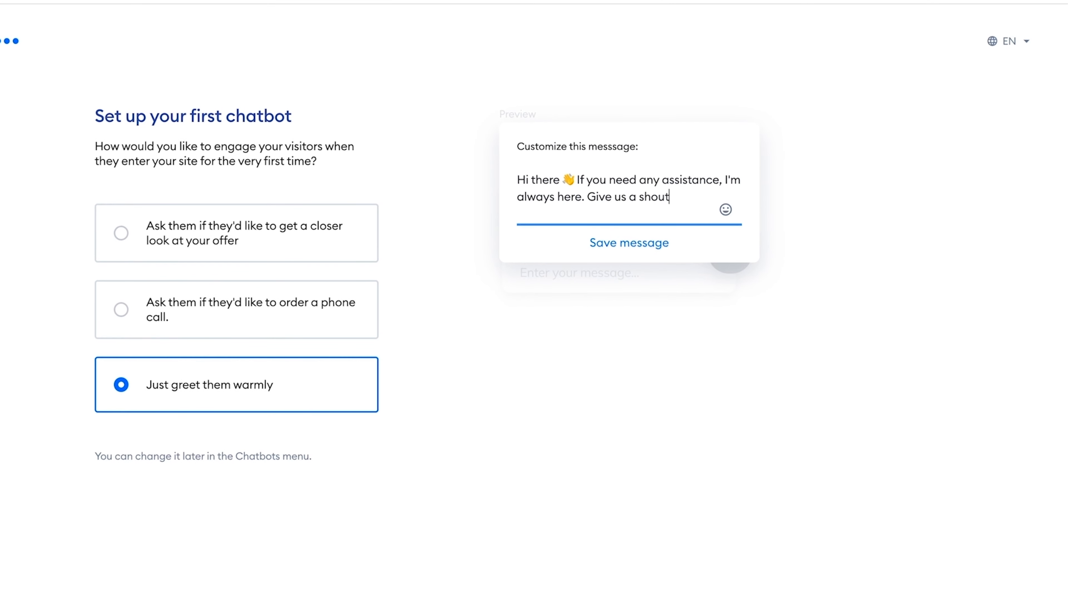
pyautogui.click(725, 209)
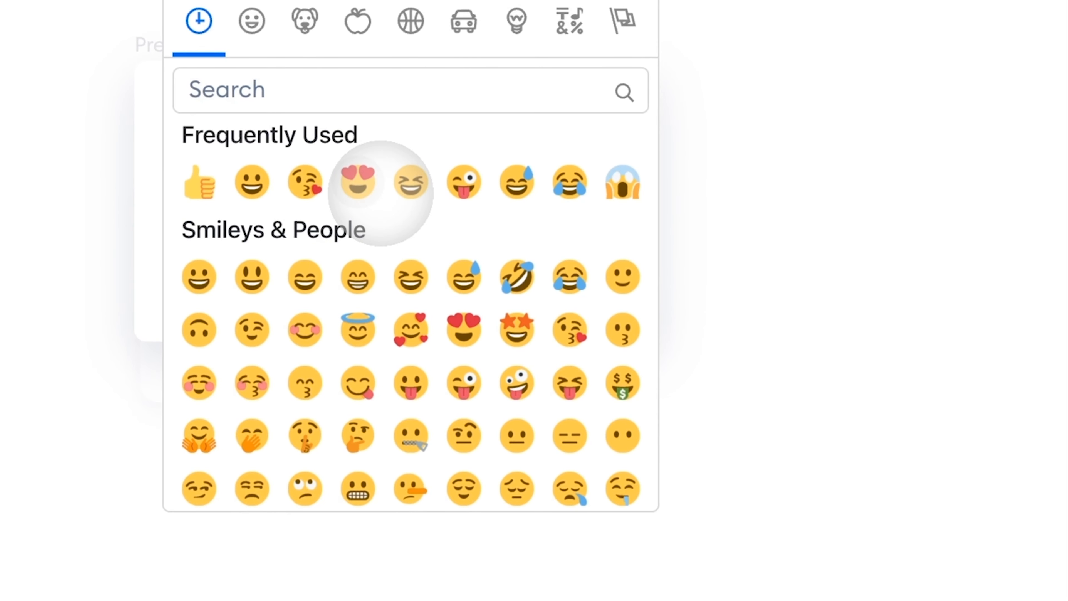
pyautogui.click(151, 221)
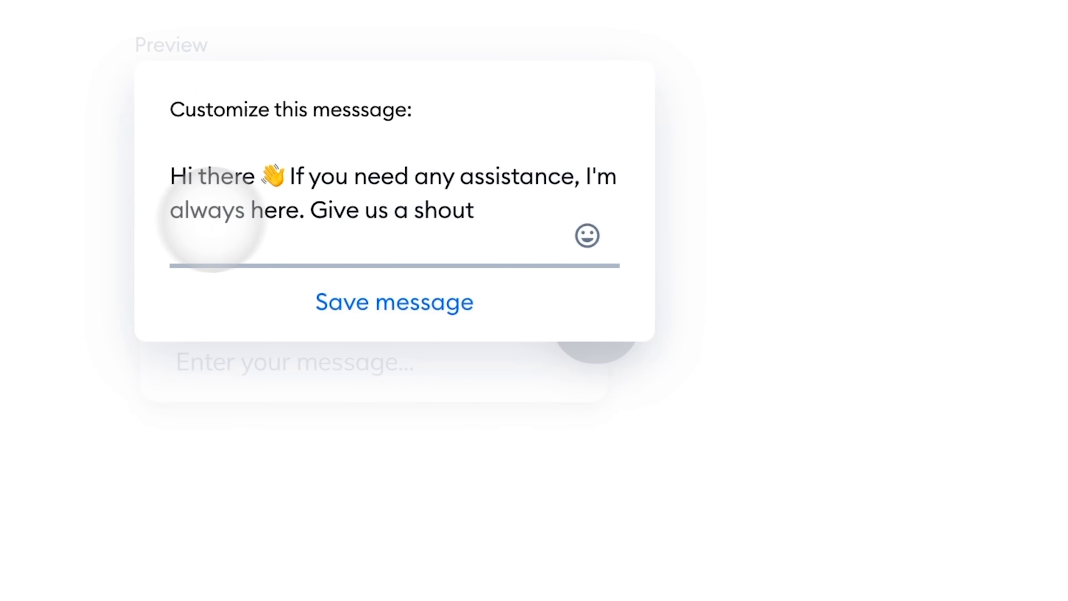
pyautogui.moveTo(314, 210); pyautogui.dragTo(520, 214)
pyautogui.press('BackSpace')
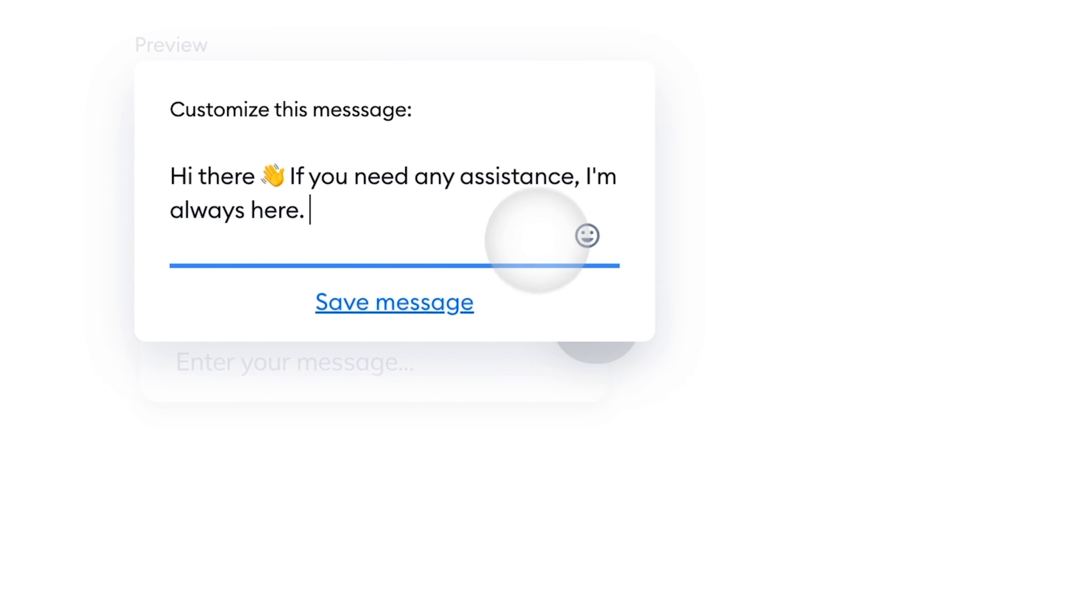
pyautogui.click(441, 304)
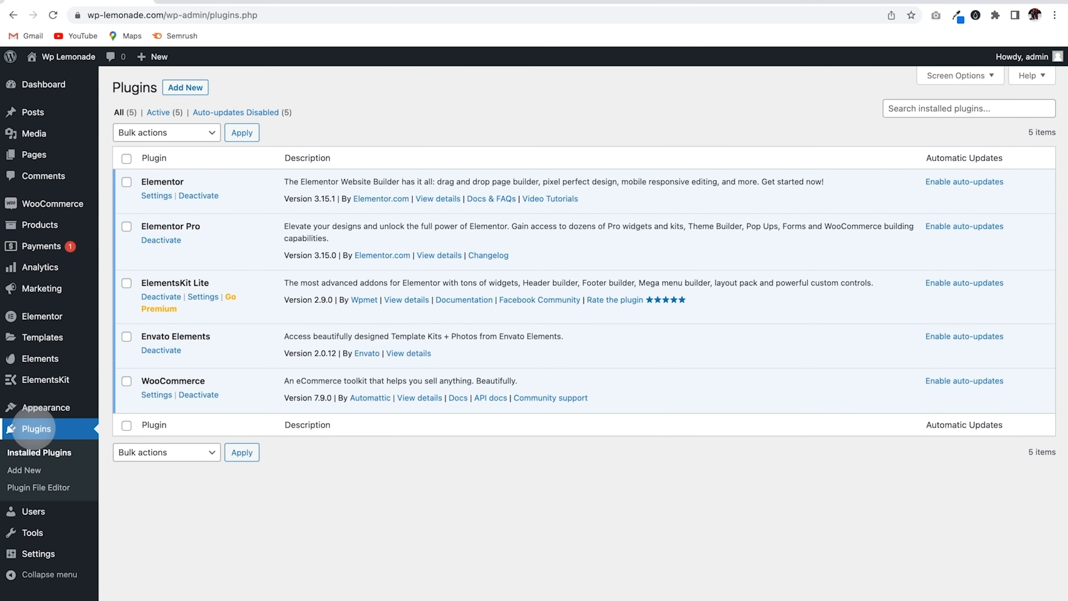
# - Search Add New Plugins for 'tidio' and install Tidio – Live Chat & AI Chatbots
pyautogui.click(24, 470)
pyautogui.click(898, 122)
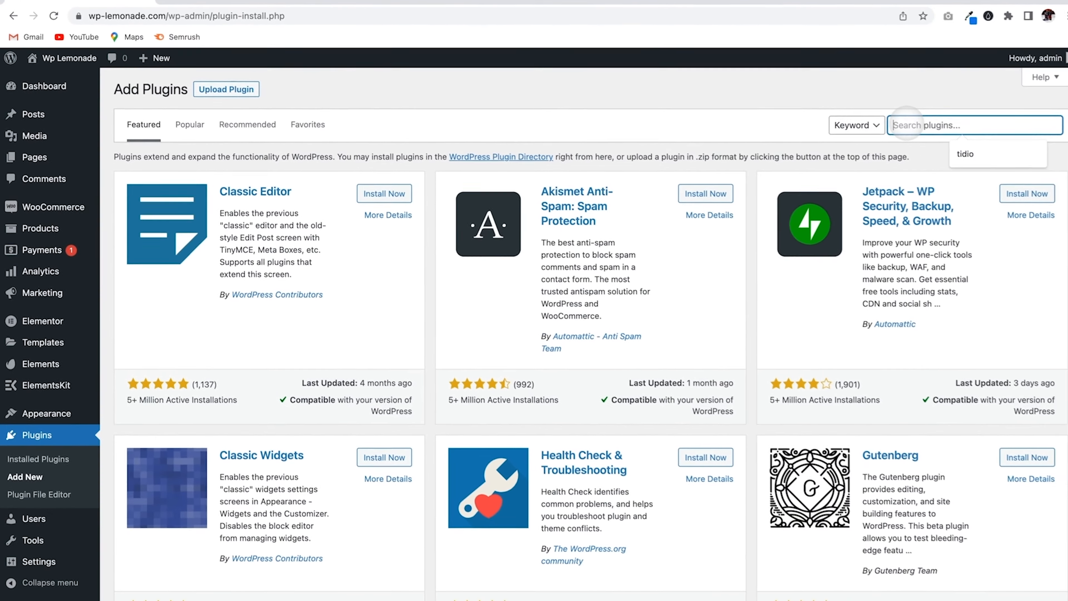
pyautogui.write('tidi')
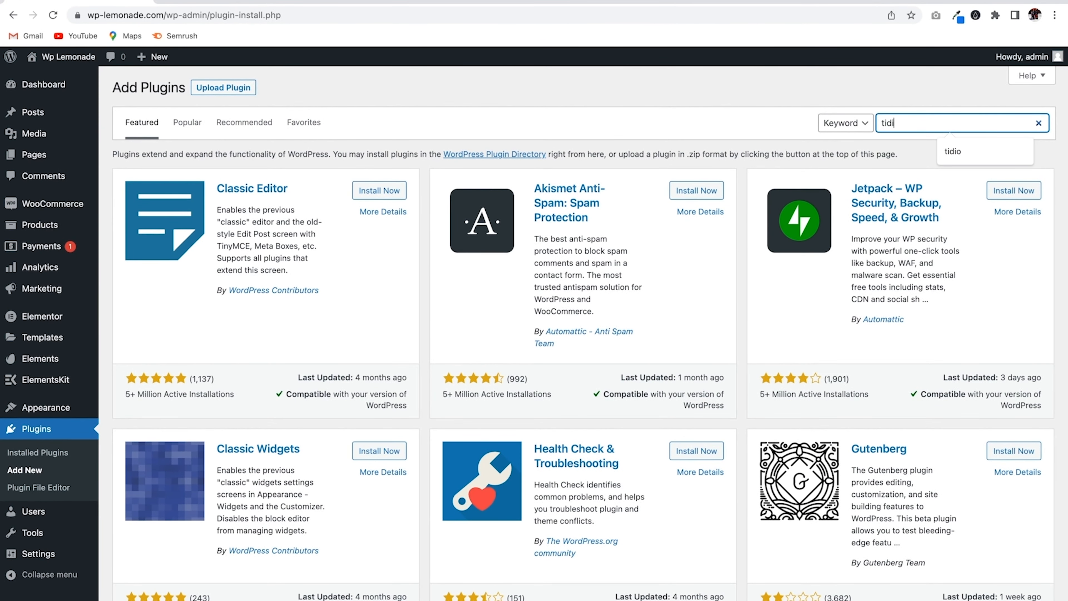
pyautogui.write('o')
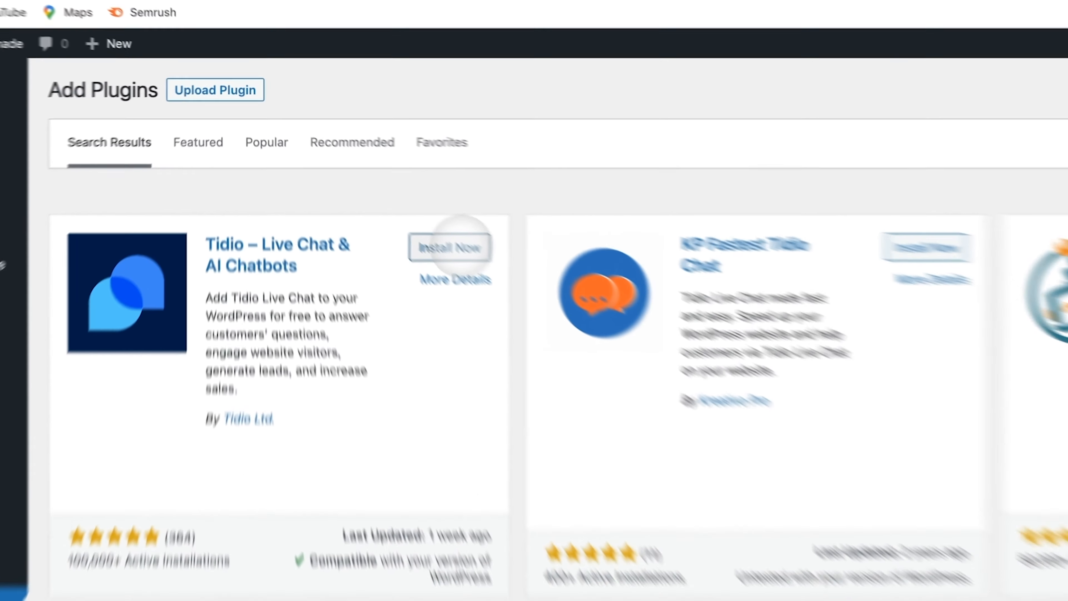
pyautogui.click(384, 192)
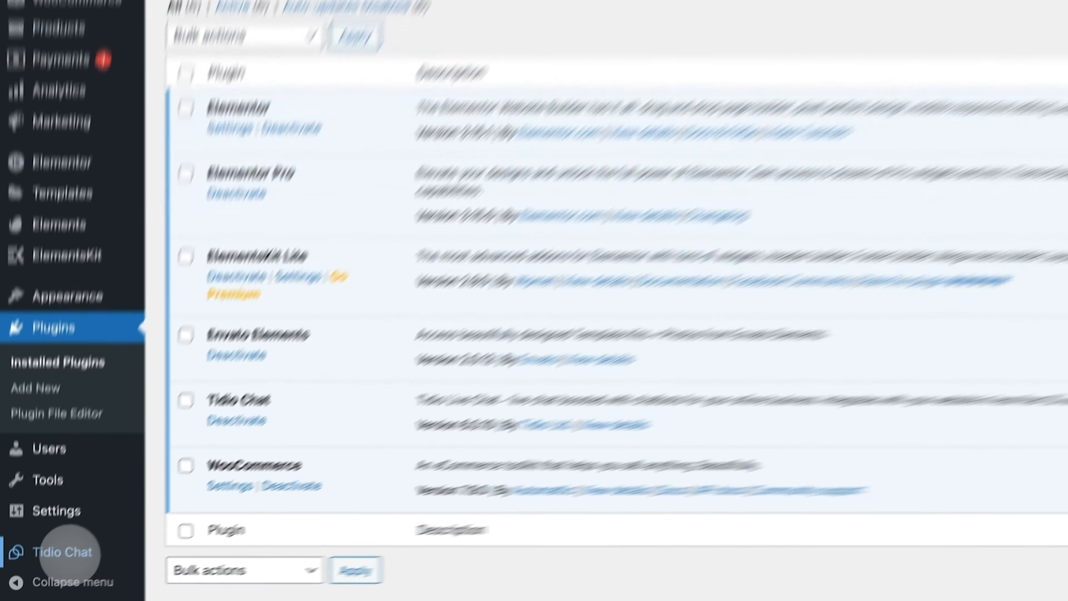
pyautogui.click(84, 518)
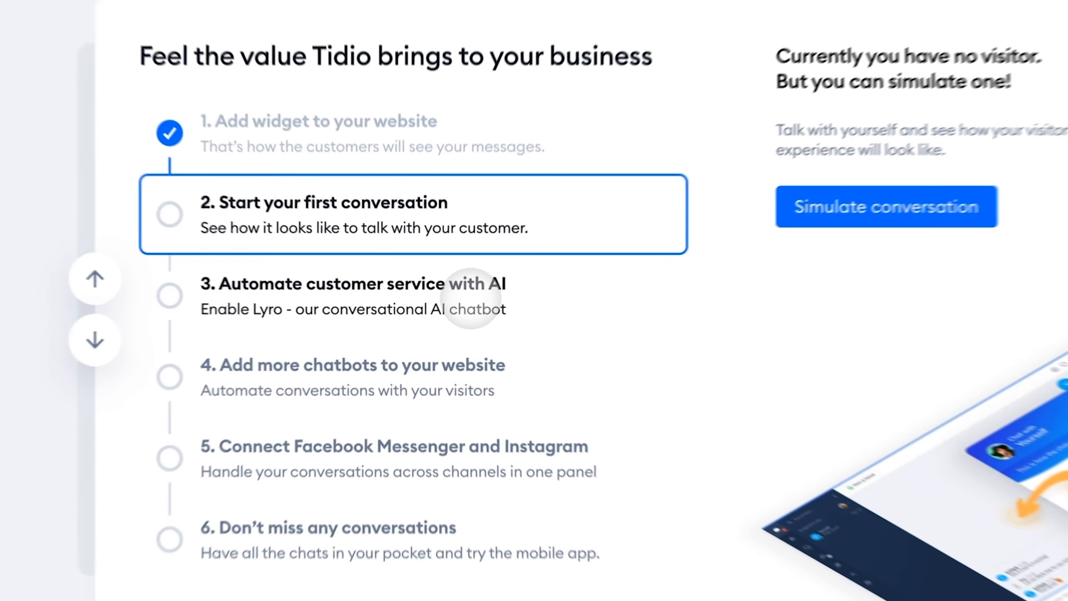
# - Bring up step 3, 'Automate customer service with AI', on the Tidio dashboard checklist
pyautogui.click(463, 308)
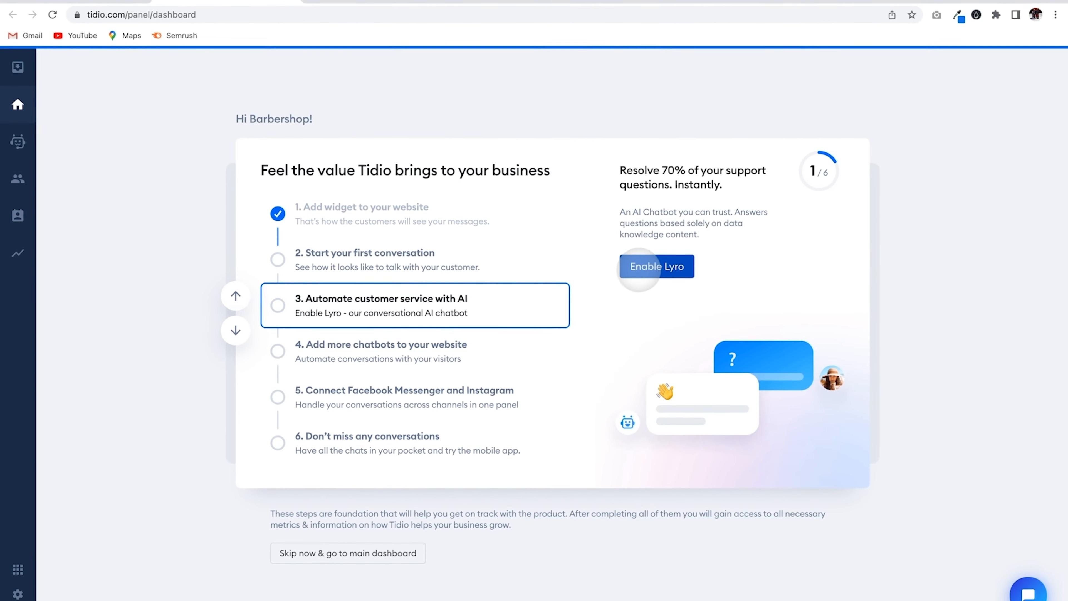
# - Enable Lyro, accept its AI usage restrictions, and choose to add knowledge from the website URL
pyautogui.click(638, 268)
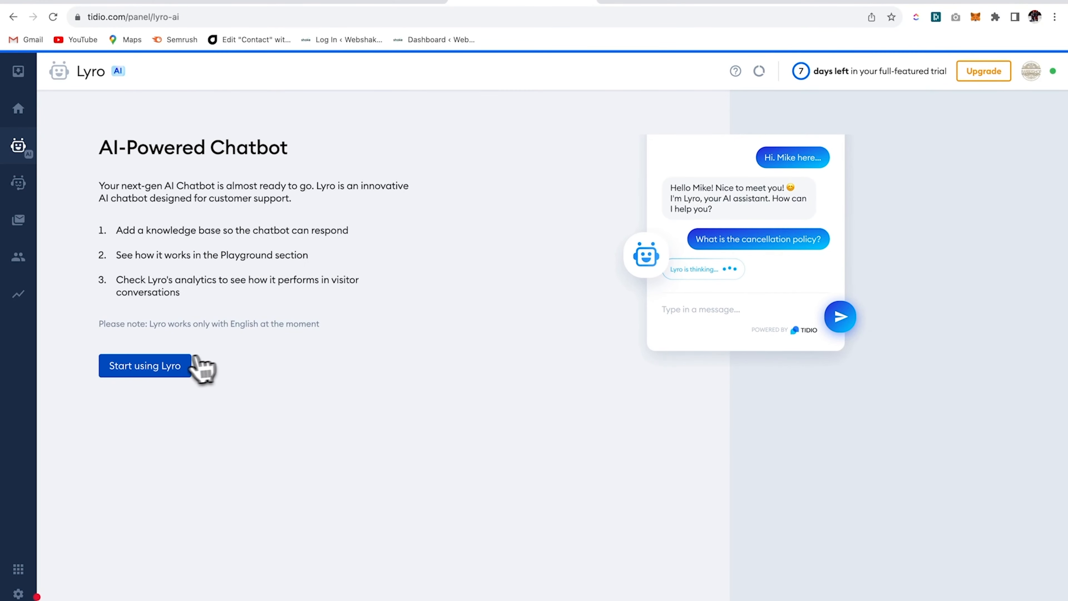
pyautogui.click(174, 366)
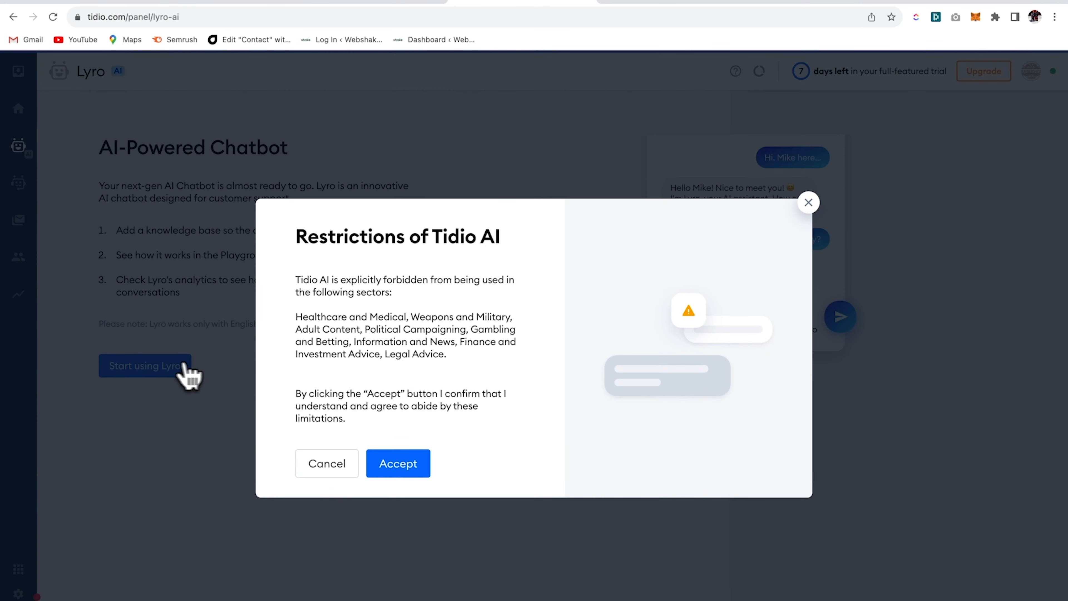
pyautogui.click(418, 466)
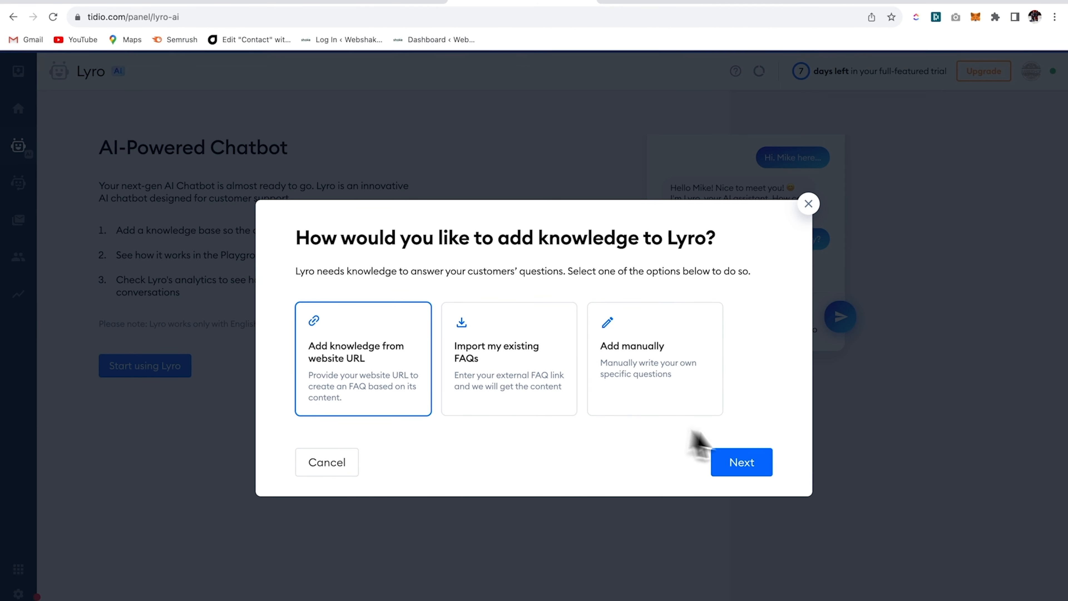
pyautogui.click(753, 457)
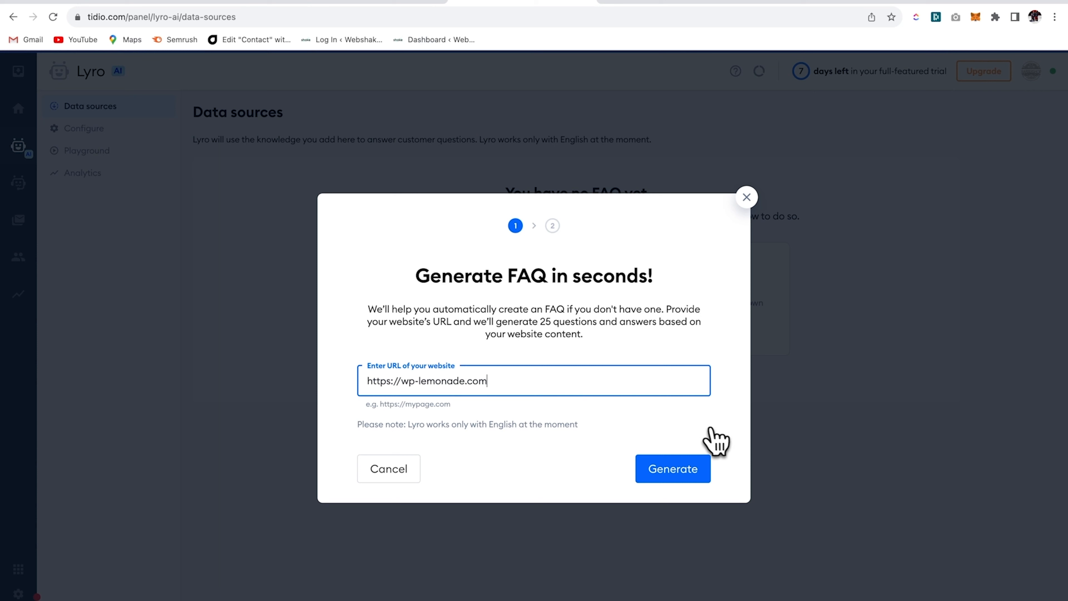
# - Generate FAQ questions from wp-lemonade.com and scroll through the suggested list
pyautogui.moveTo(365, 382); pyautogui.dragTo(503, 391)
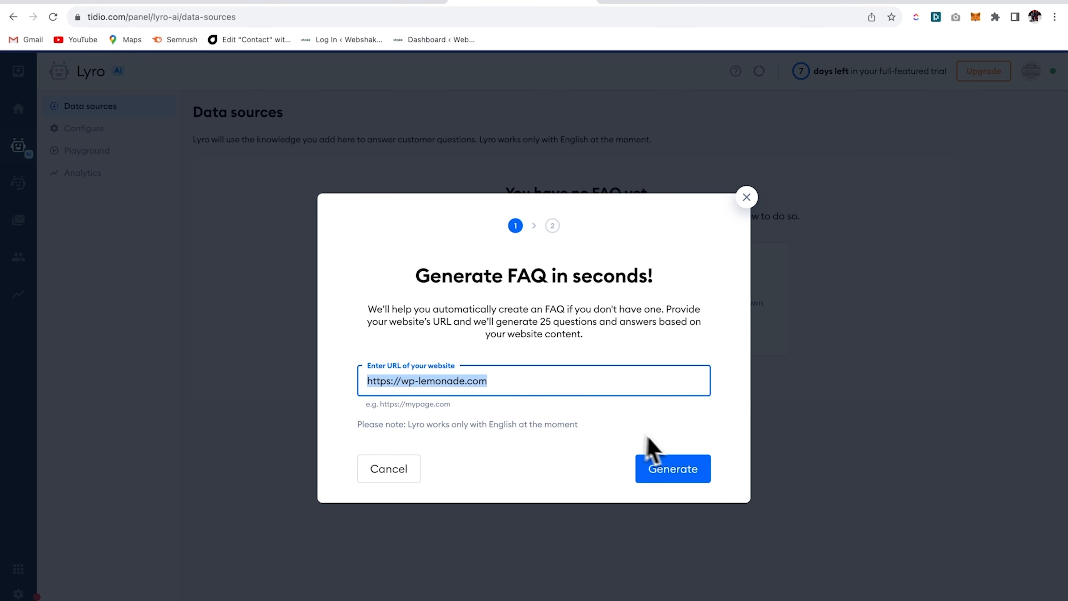
pyautogui.click(677, 467)
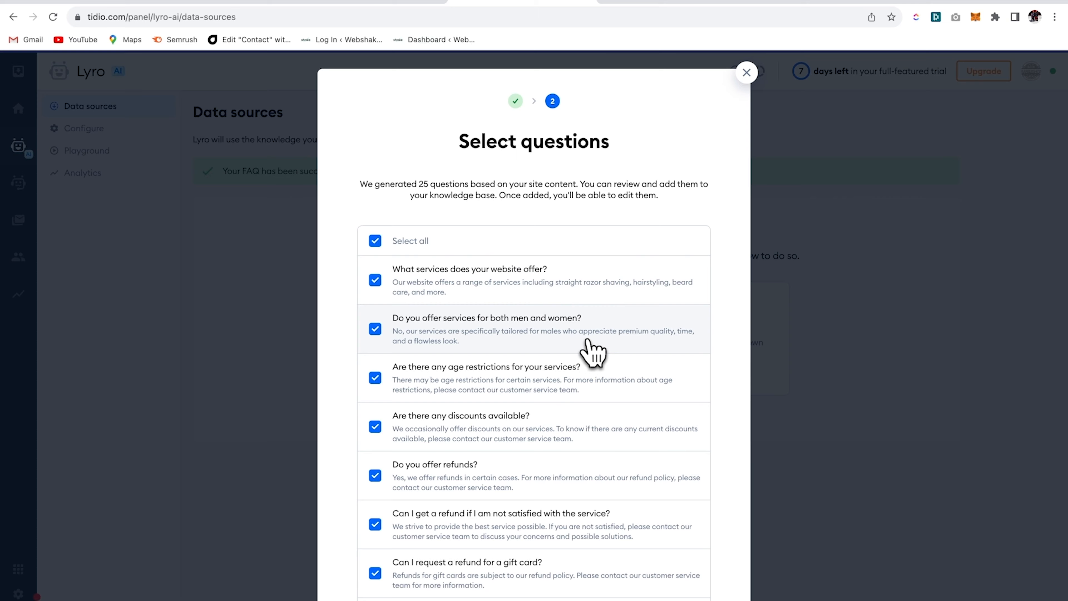
pyautogui.scroll(-5, 589, 340)
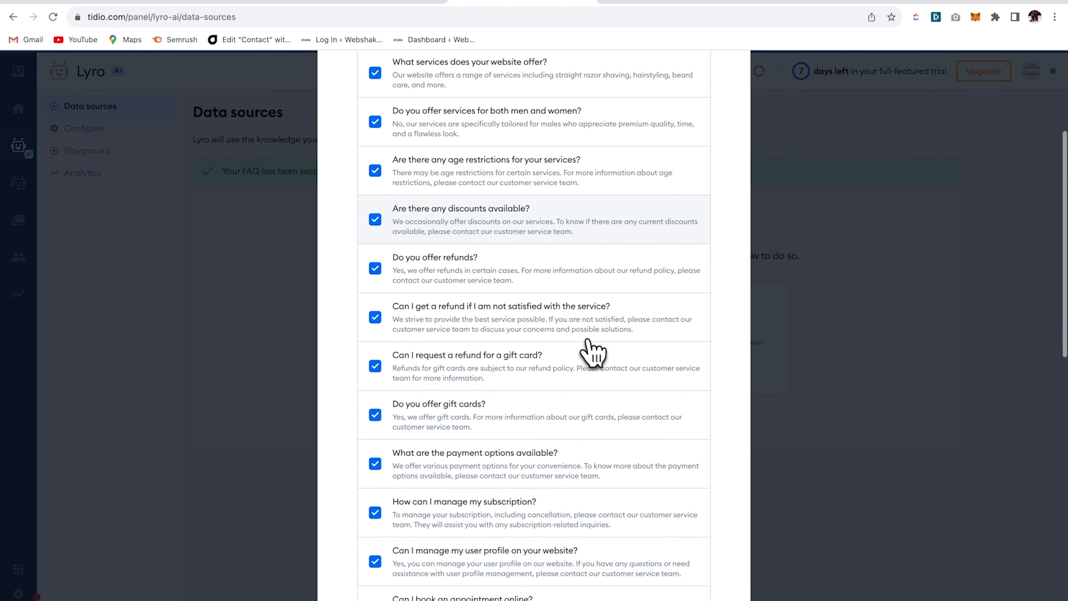
pyautogui.scroll(-3, 593, 353)
pyautogui.scroll(-11, 593, 352)
pyautogui.scroll(-5, 593, 353)
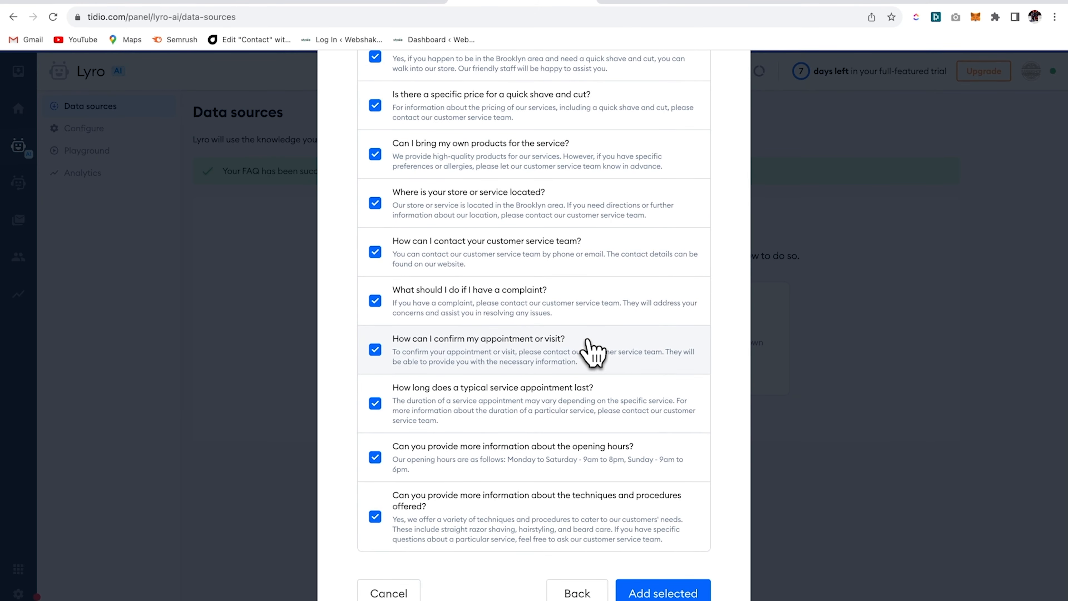
# - Exclude only 'How can I confirm my appointment or visit?' and add the other 24 questions to Lyro
pyautogui.click(375, 403)
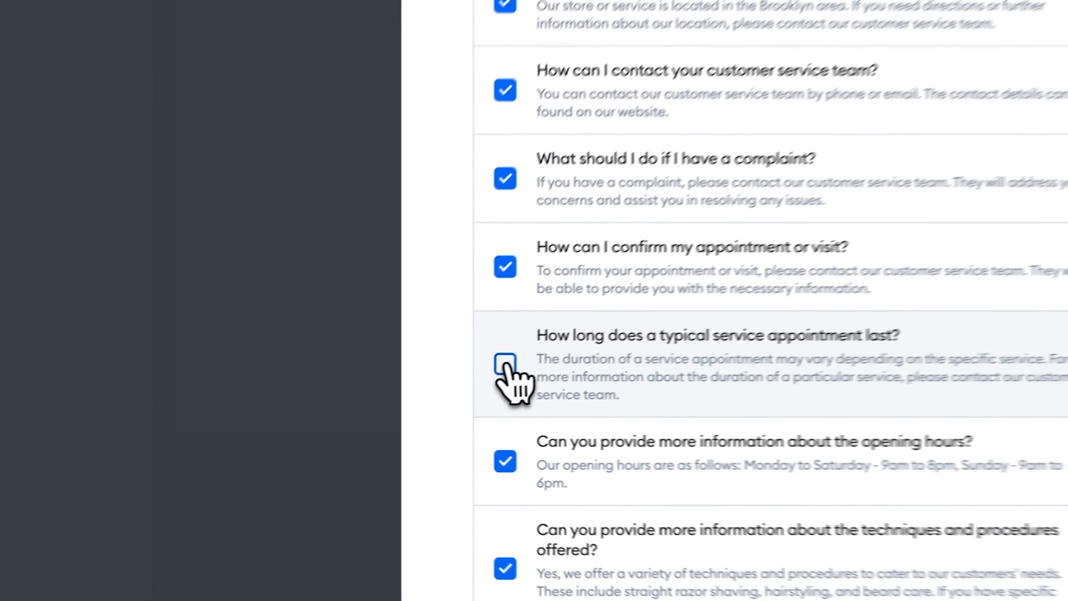
pyautogui.click(506, 268)
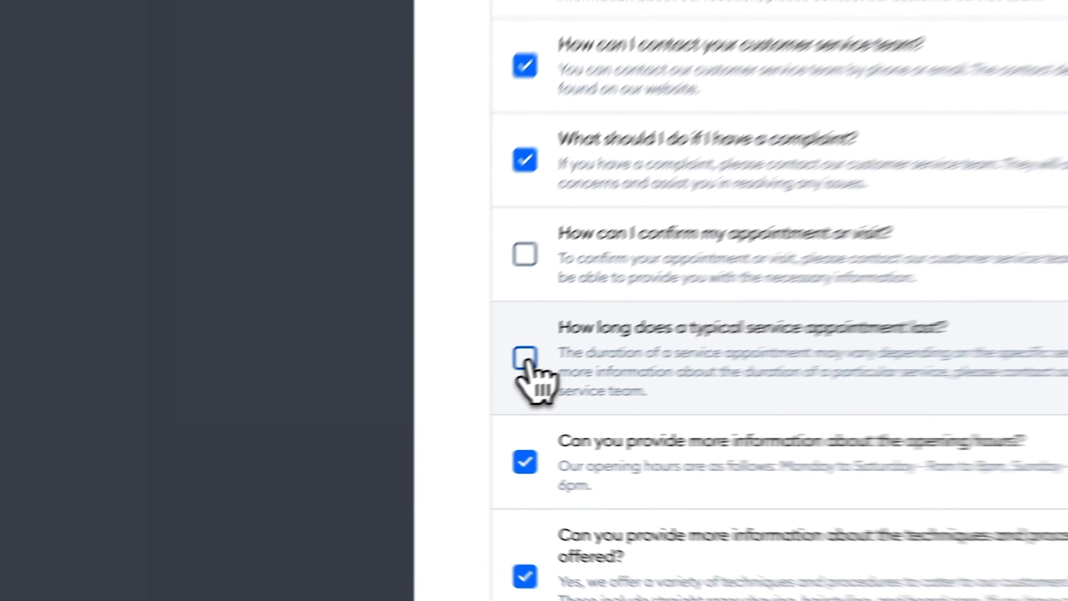
pyautogui.click(526, 360)
pyautogui.click(685, 591)
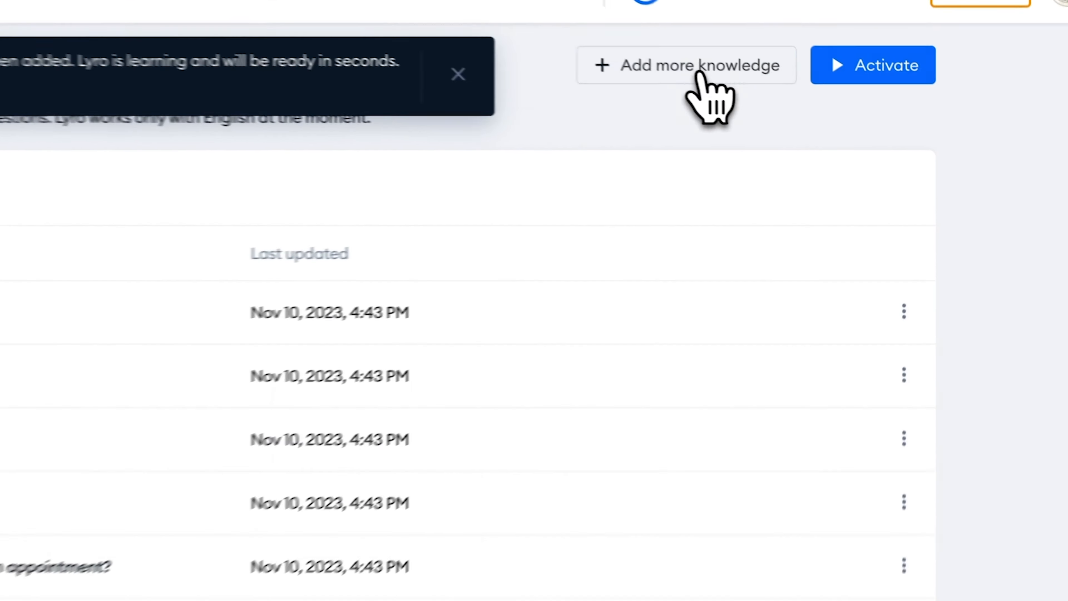
# - Import the questions from the barbershop site's /faq/ page into Lyro
pyautogui.click(831, 122)
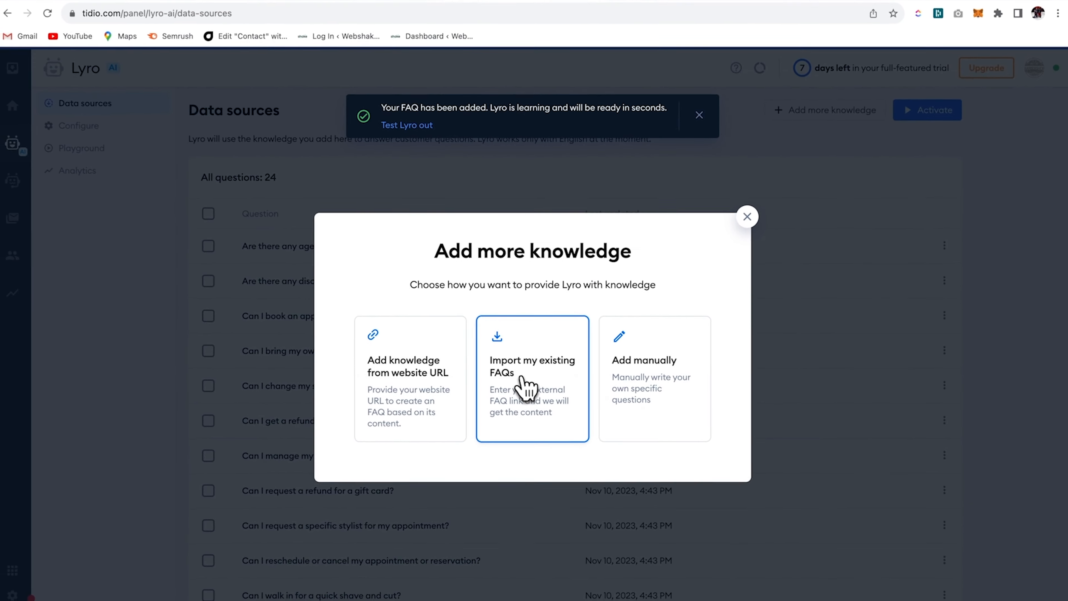
pyautogui.click(336, 383)
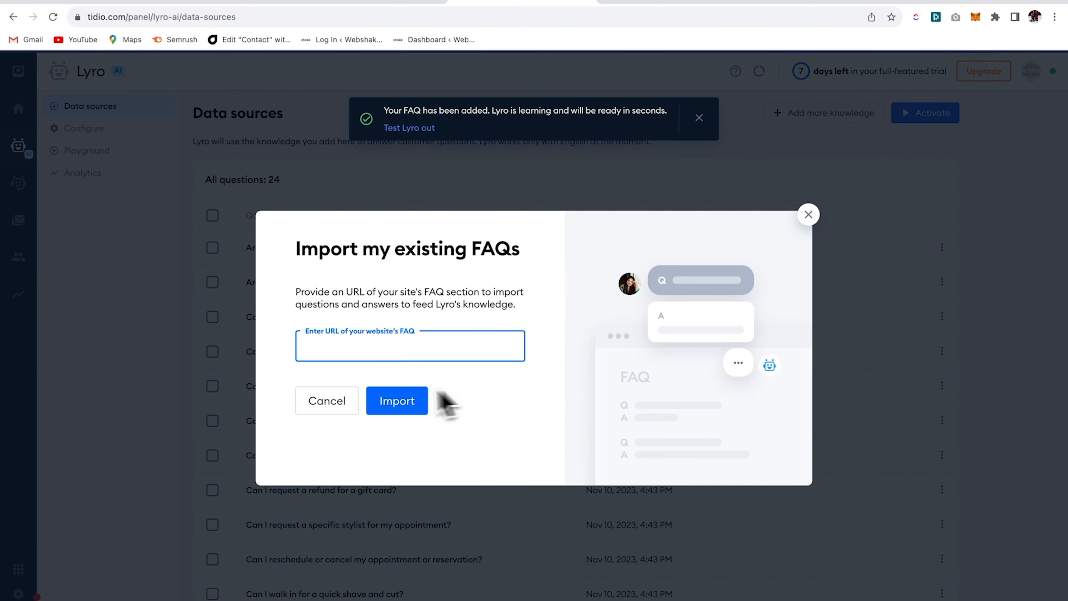
pyautogui.click(336, 2)
pyautogui.click(236, 17)
pyautogui.hotkey('ctrl', 'c')
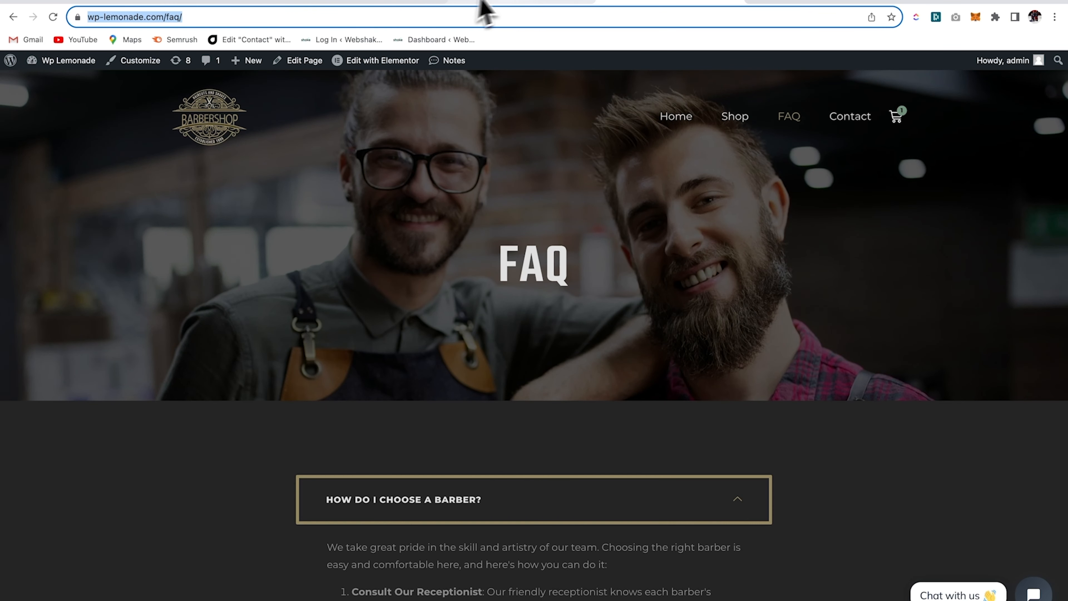
pyautogui.click(506, 2)
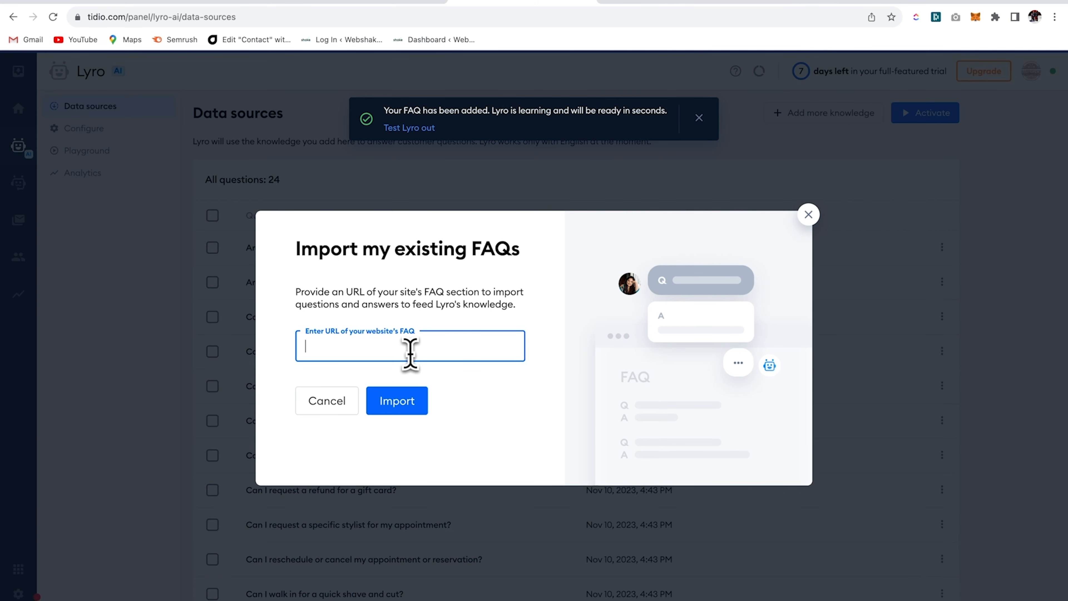
pyautogui.hotkey('ctrl', 'v')
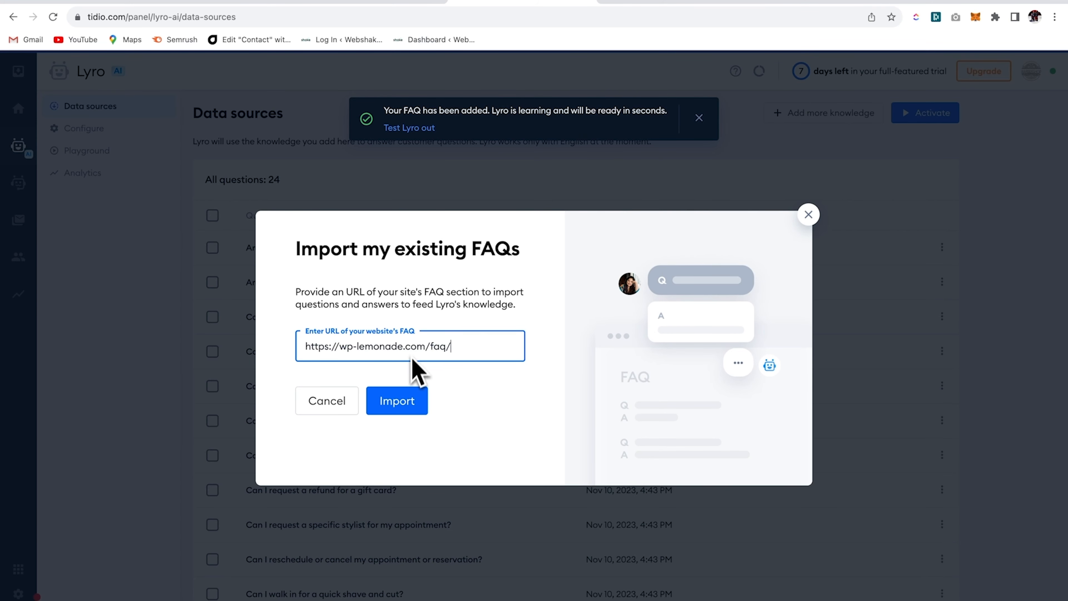
pyautogui.click(400, 406)
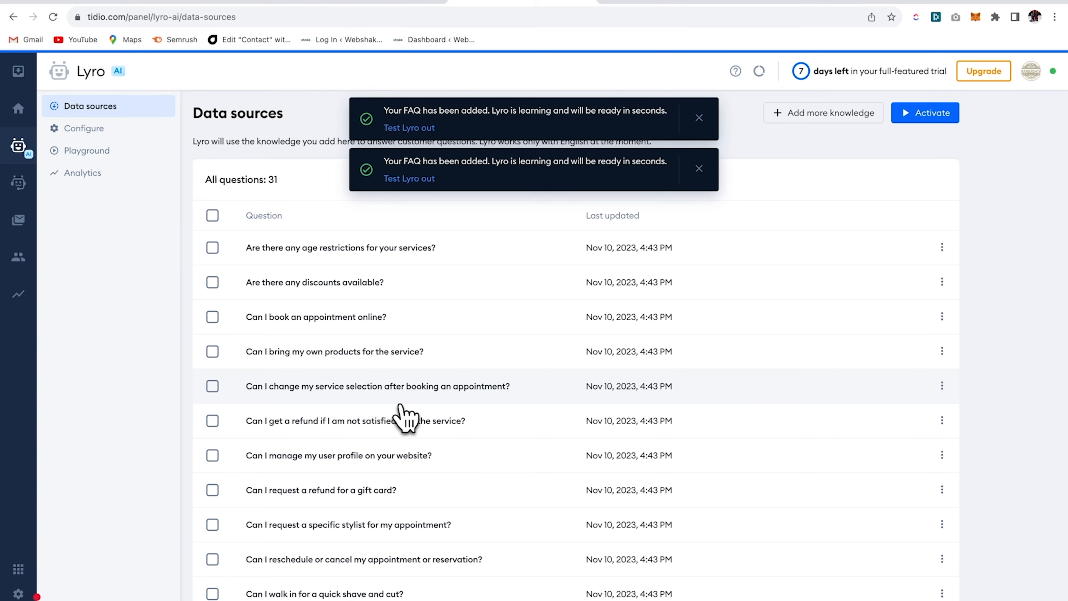
# - Review the 31 questions, including the age restrictions one, and activate the Lyro chatbot
pyautogui.scroll(-2, 627, 393)
pyautogui.scroll(2, 634, 394)
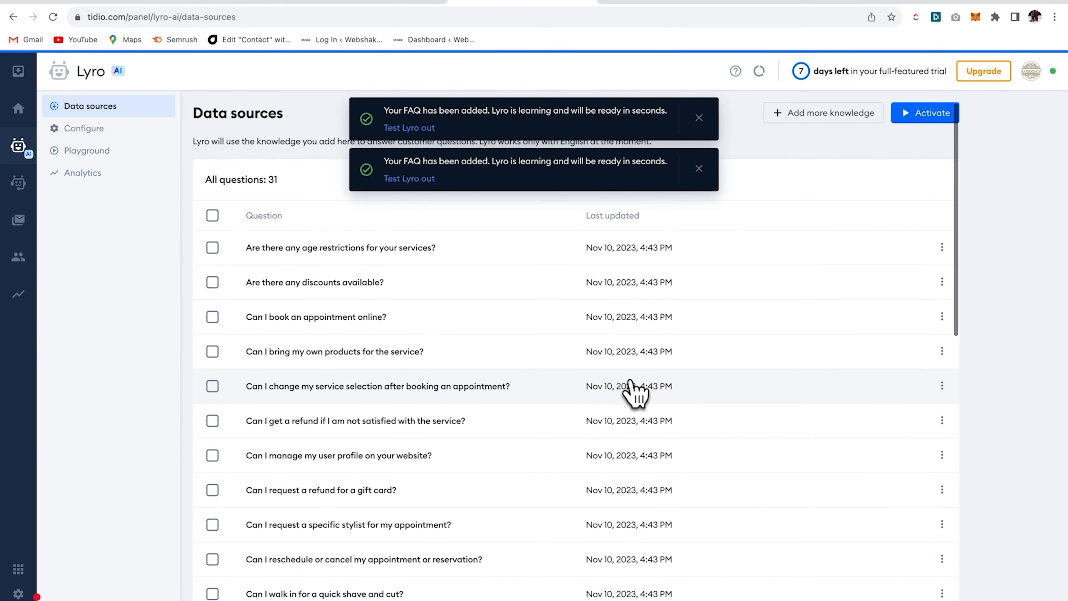
pyautogui.click(699, 168)
pyautogui.click(699, 118)
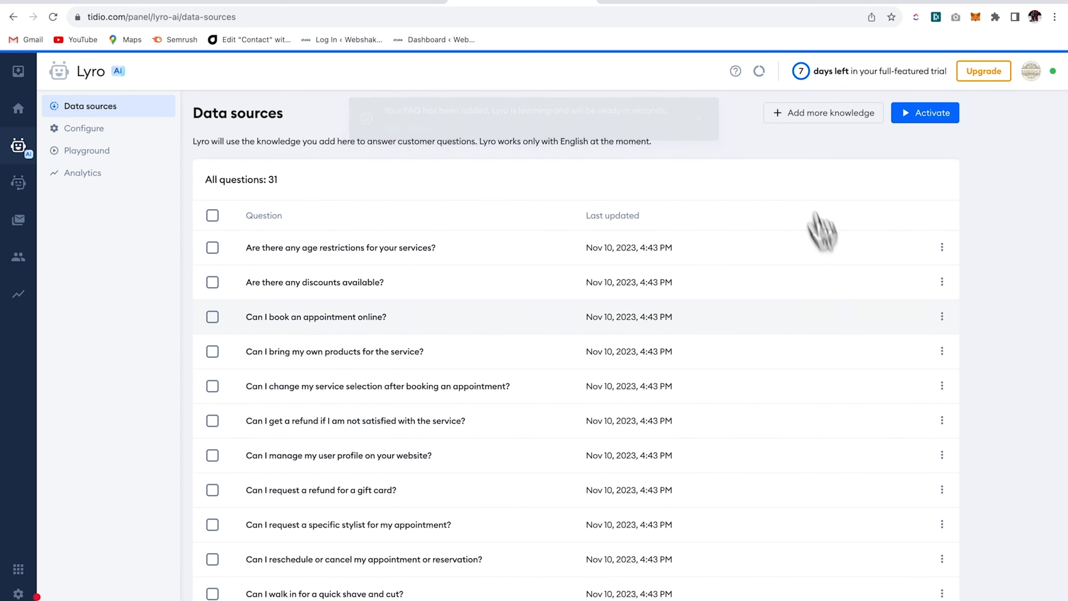
pyautogui.click(434, 252)
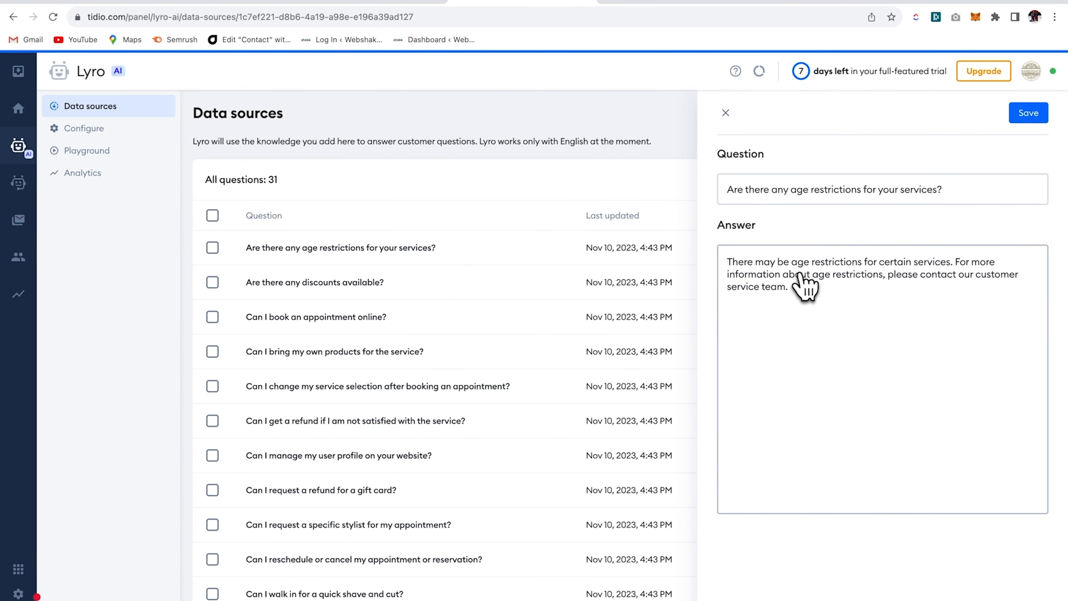
pyautogui.click(725, 113)
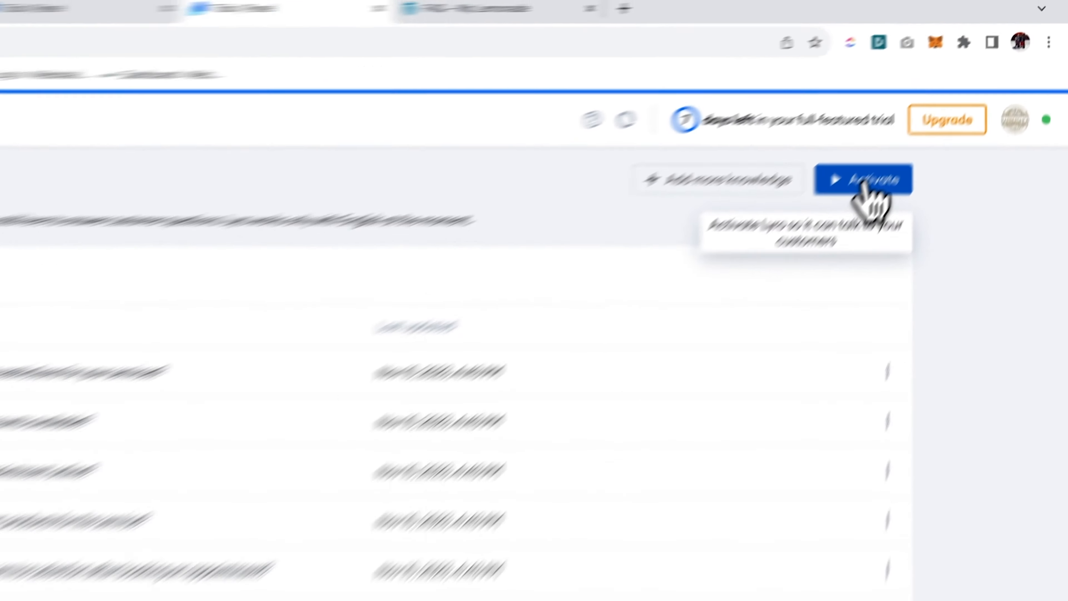
pyautogui.click(866, 186)
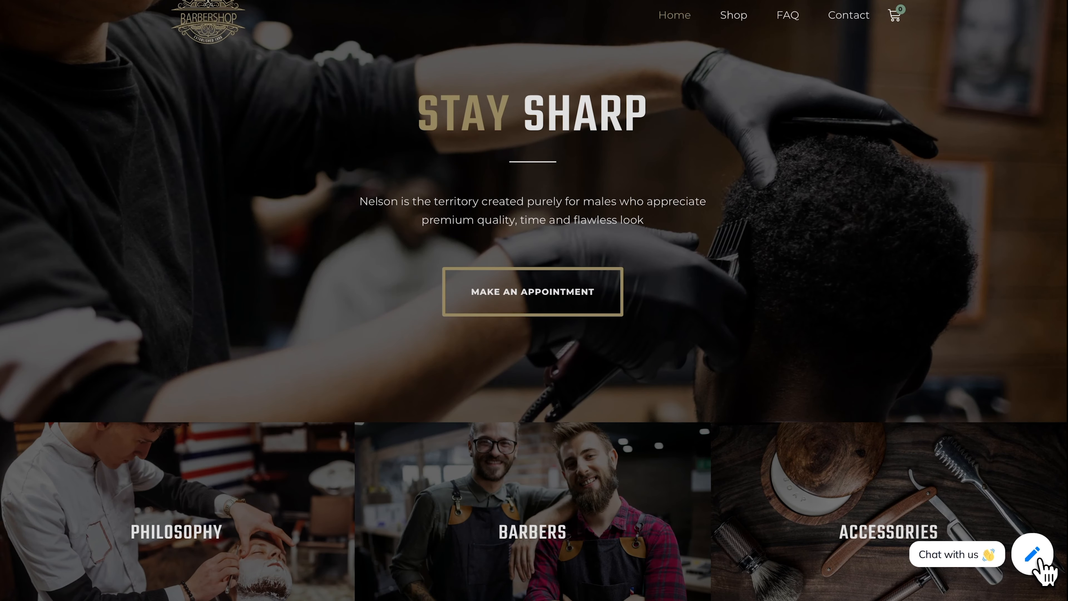
# - Open the Tidio chat on the live site, then browse the Beard, GroomGuard Pro, Shave Kit and StellarFade products
pyautogui.click(1033, 554)
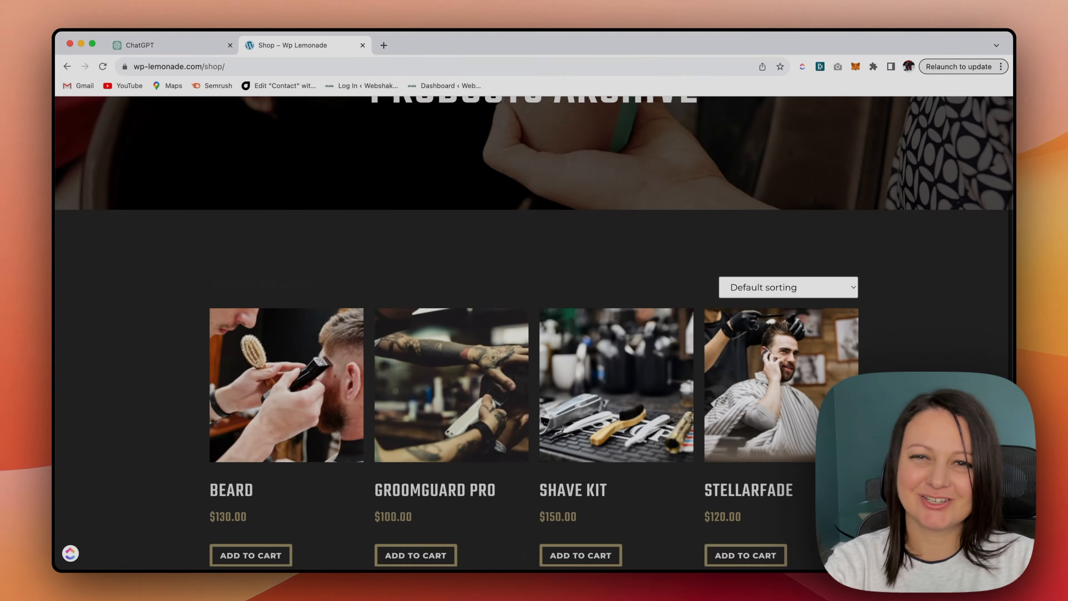
pyautogui.scroll(-1, 616, 376)
pyautogui.scroll(-3, 616, 376)
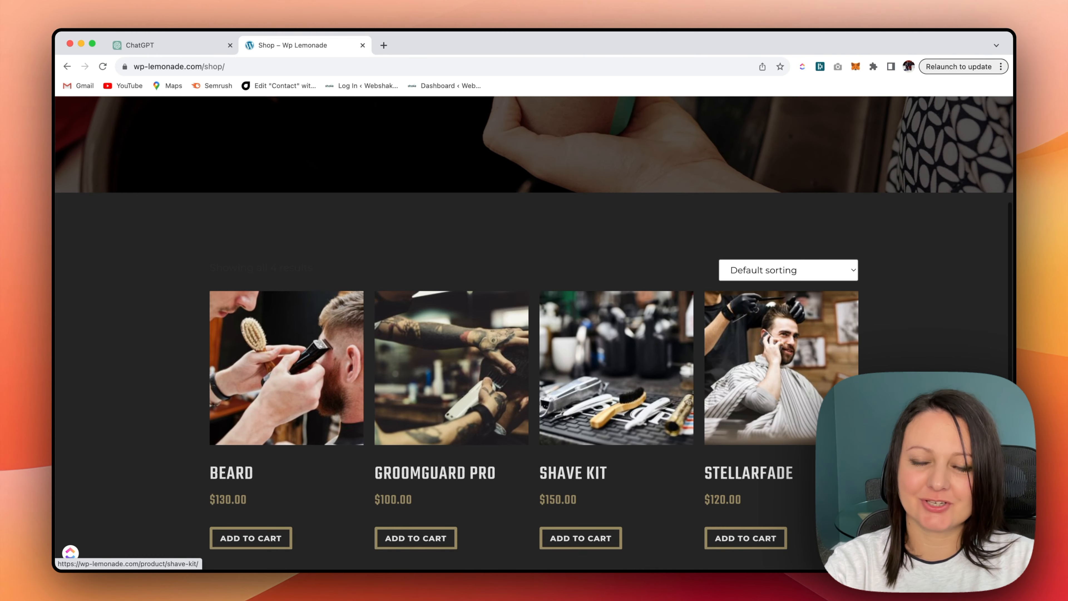
pyautogui.scroll(-2, 616, 376)
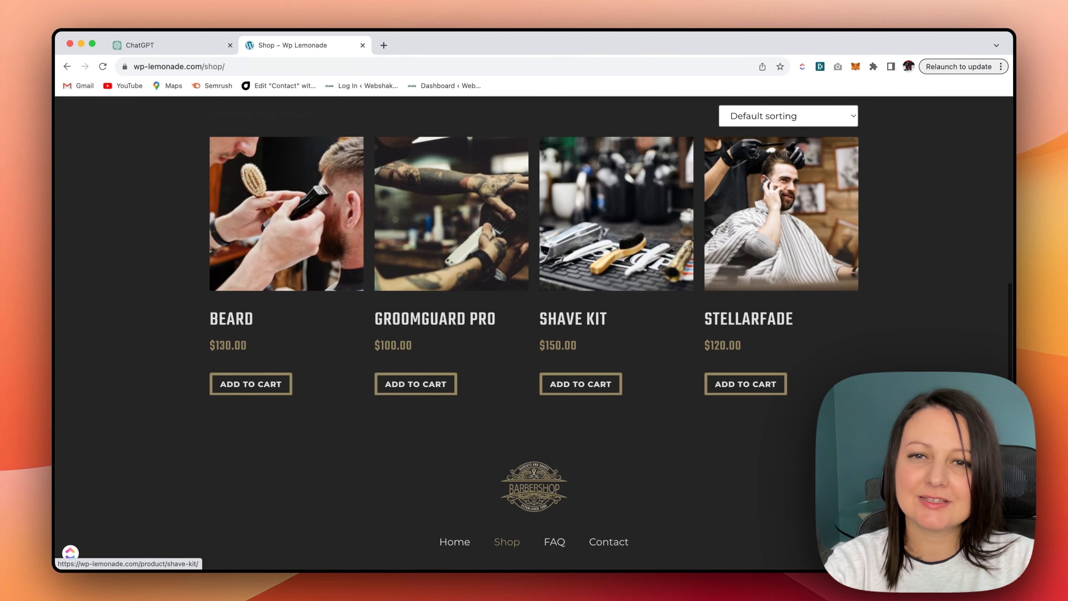
pyautogui.scroll(-1, 616, 376)
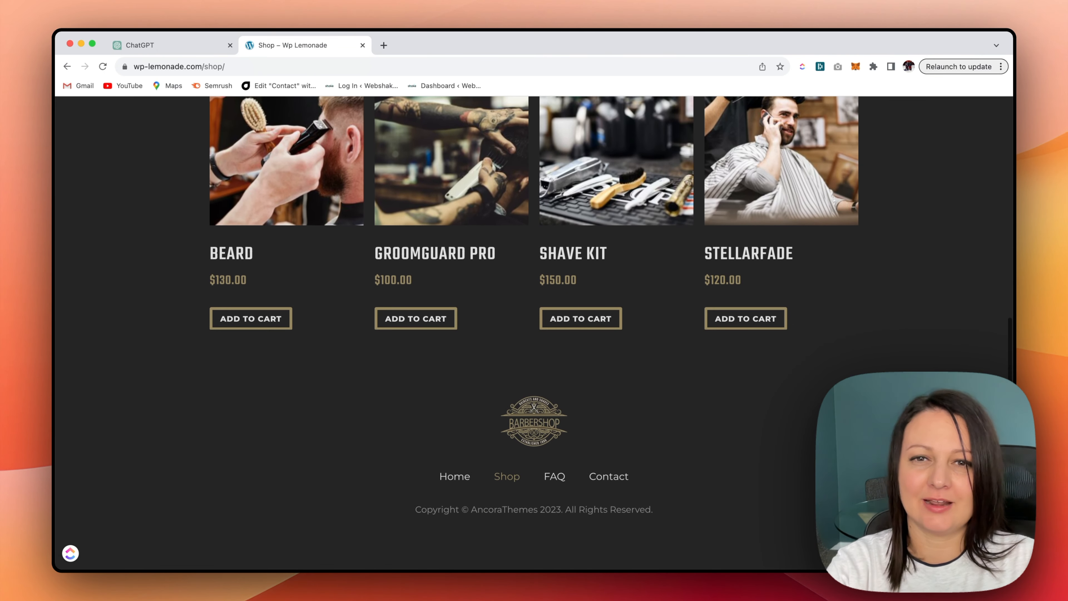